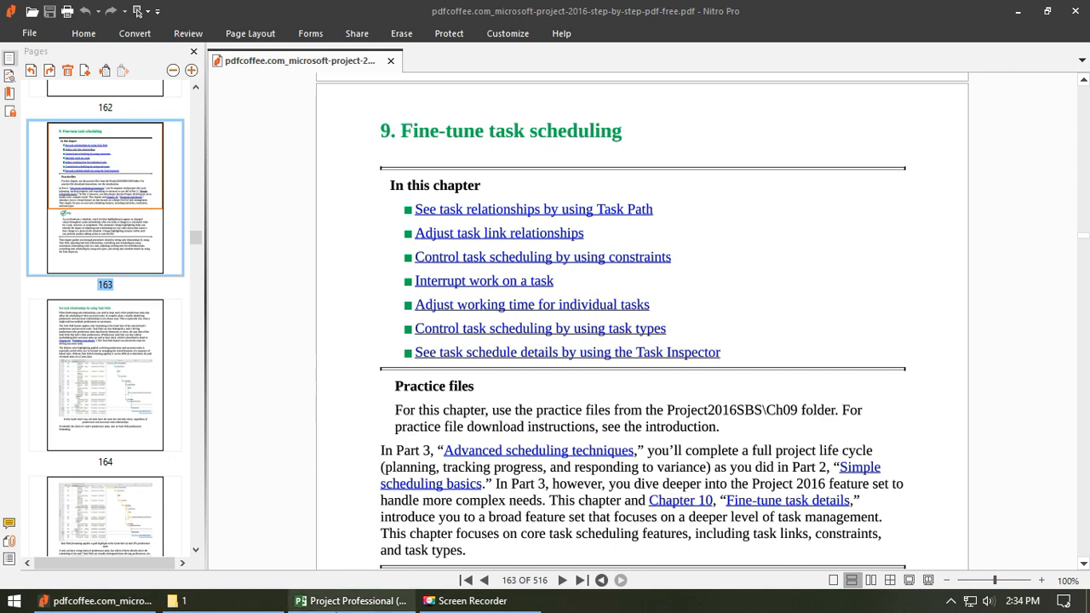
- Switch to Microsoft Project and examine the predecessor links of the two drawing approval tasks, the MPR task and the Detail Drawing summary
left_click(350, 600)
left_click(354, 356)
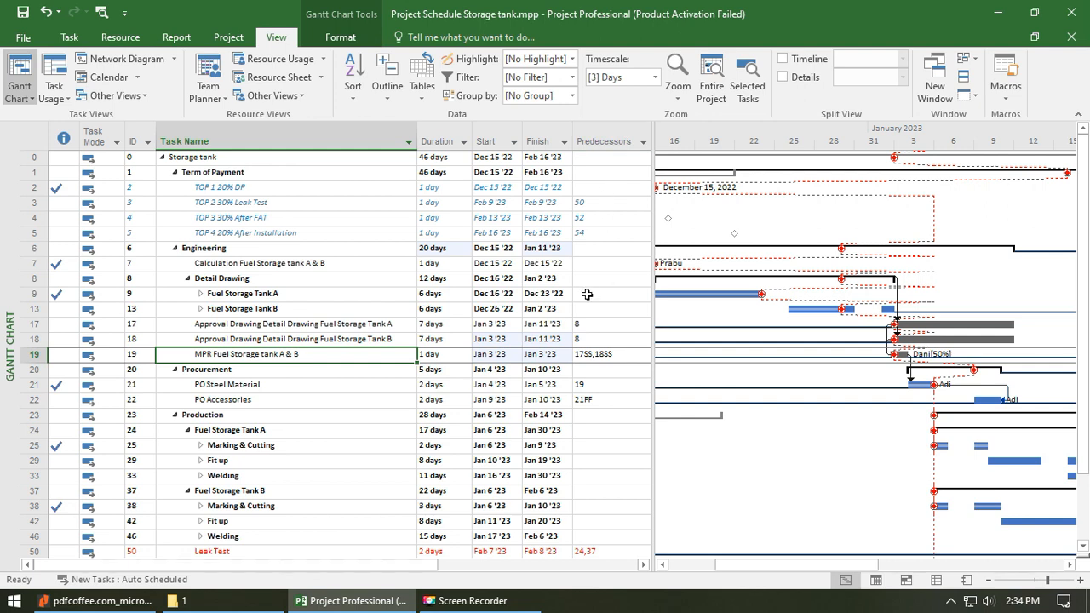
left_click(360, 338)
left_click(603, 338)
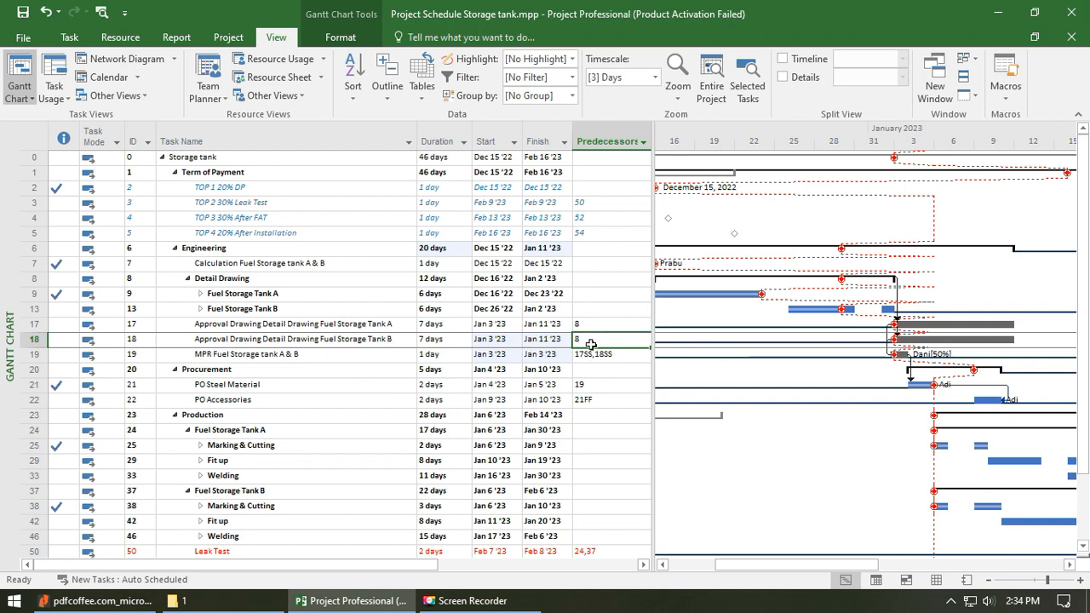
left_click(368, 338)
left_click(366, 324)
left_click(366, 341)
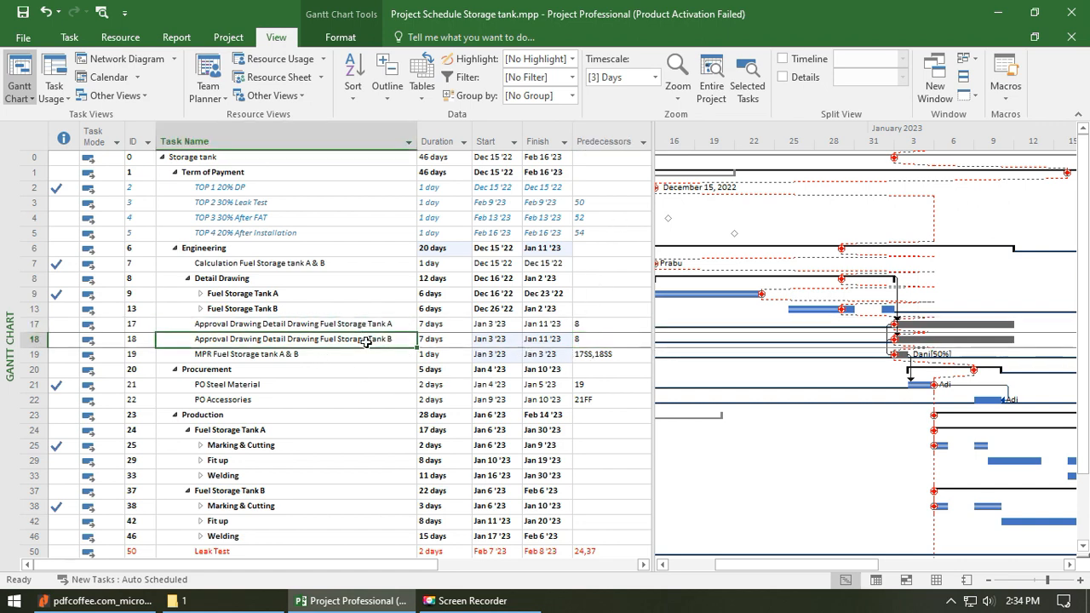
left_click_drag(379, 324, 374, 338)
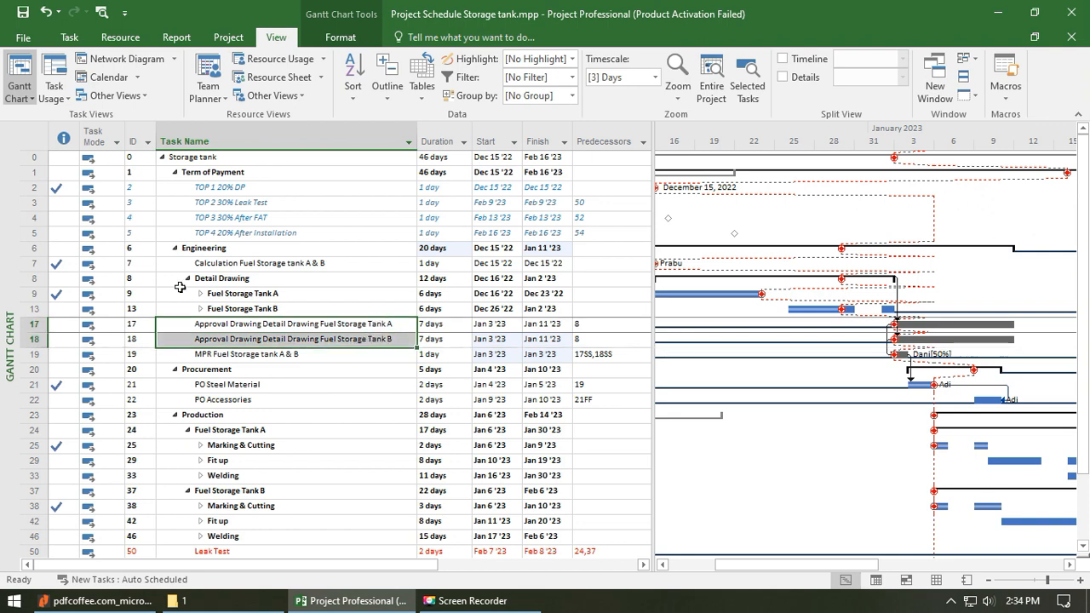
left_click(25, 278)
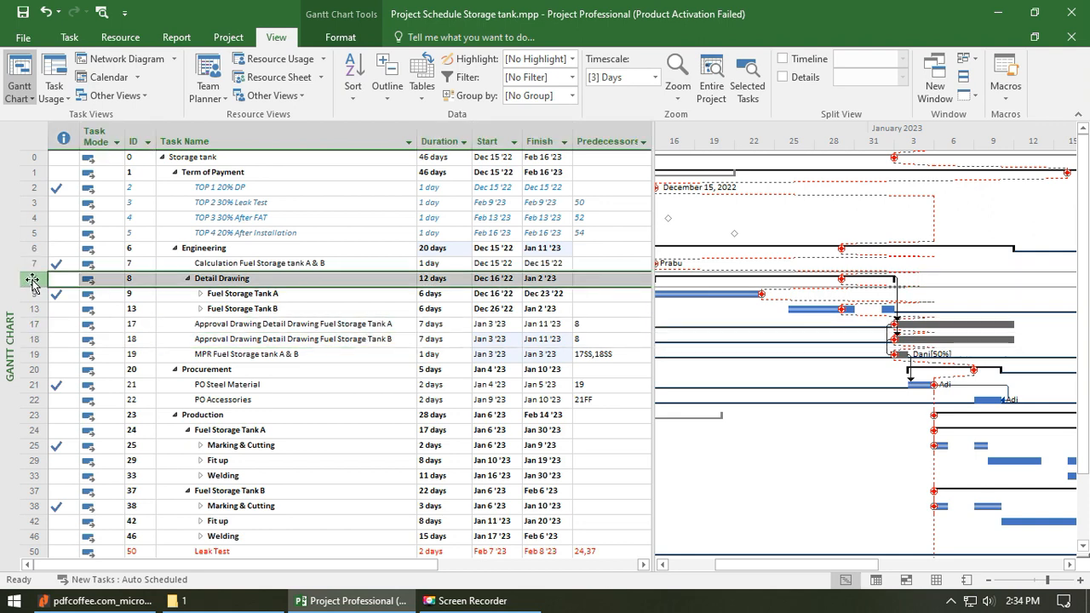
- Set the predecessor of the Fuel Storage Tank B drawing approval task to 17
left_click(320, 338)
left_click(598, 341)
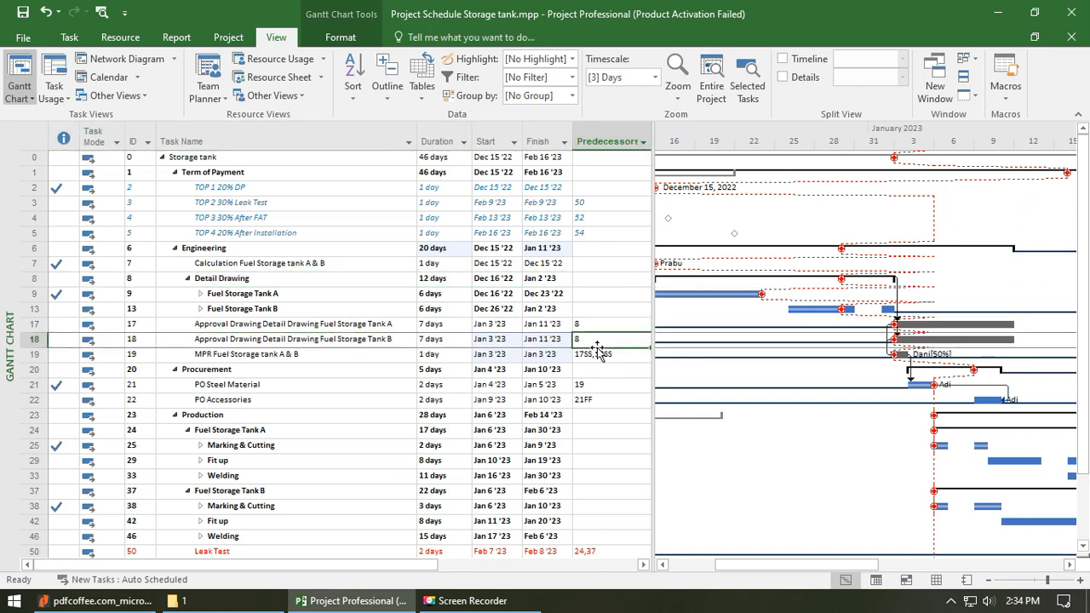
type("17")
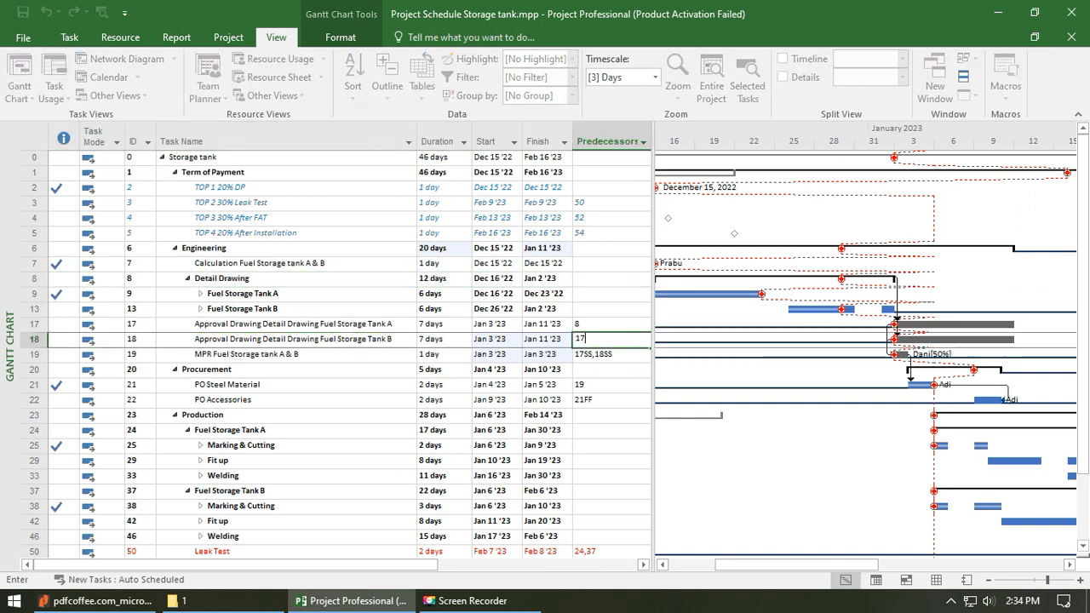
key("Return")
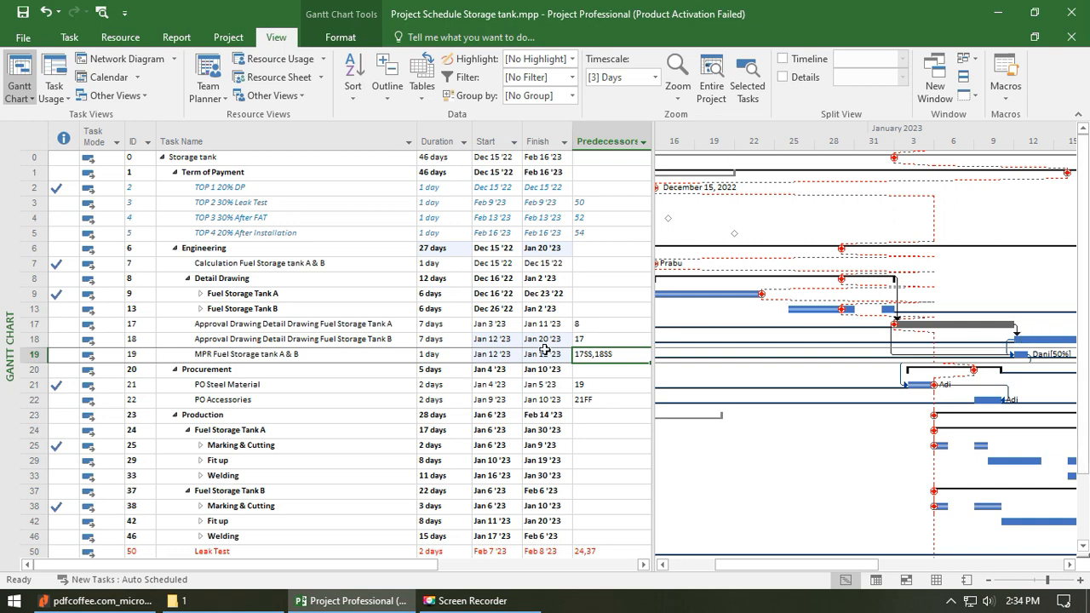
- Restore the Fuel Storage Tank B drawing approval task's predecessor to 8
left_click(603, 339)
type("8")
key("Return")
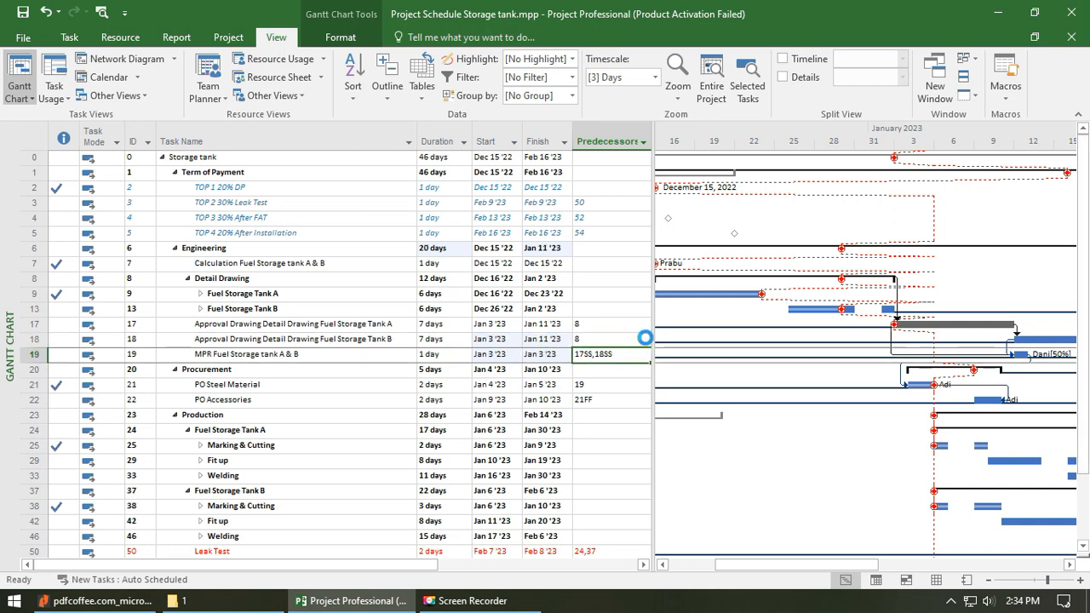
- Set the constraint type of the Fuel Storage Tank B drawing approval task to As Late As Possible
left_click(322, 340)
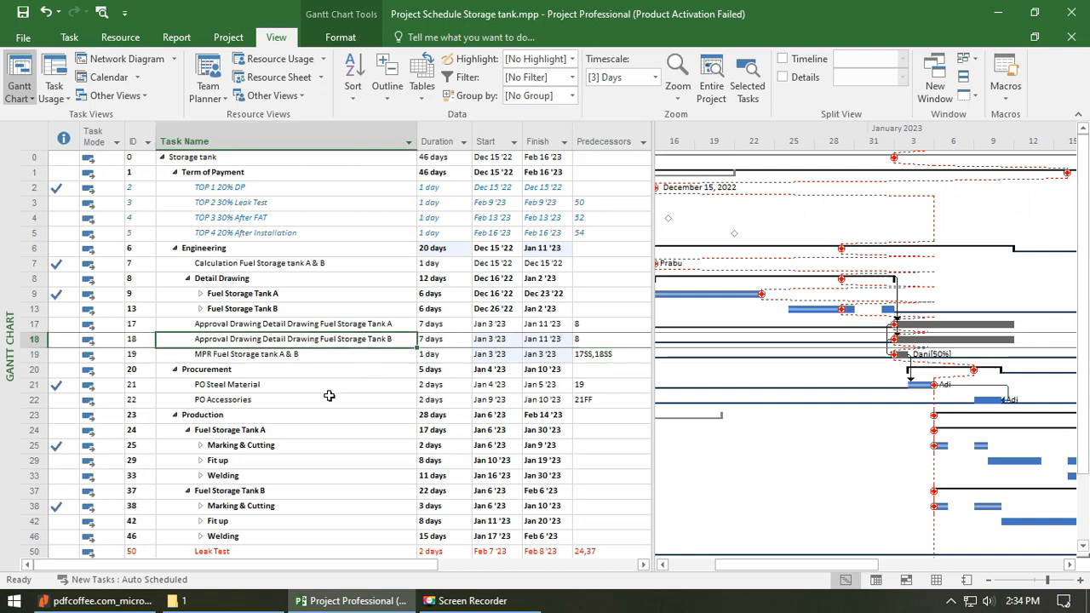
double_click(336, 340)
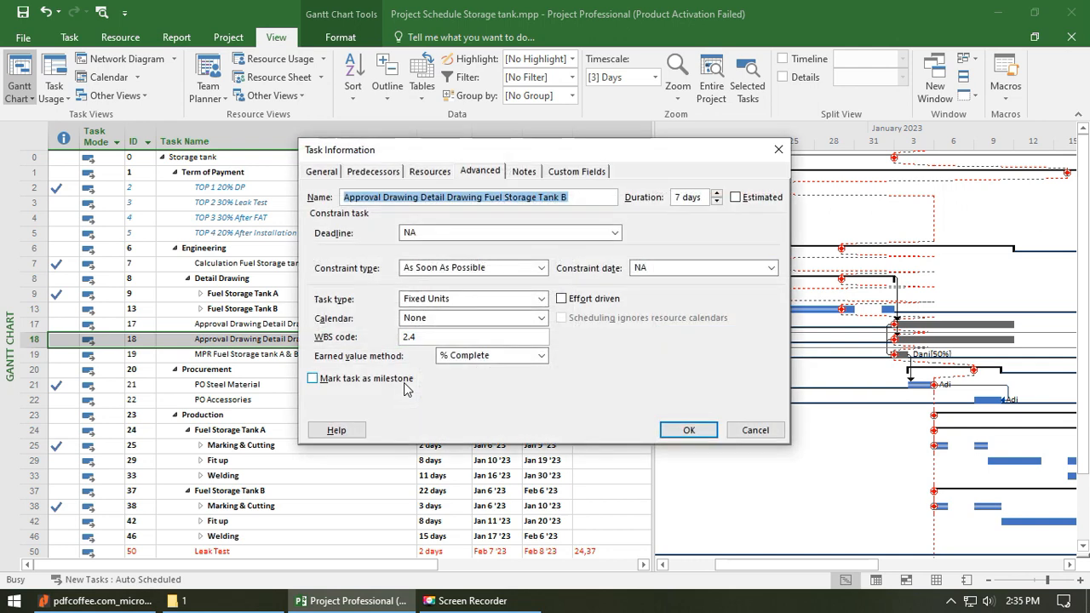
left_click(475, 173)
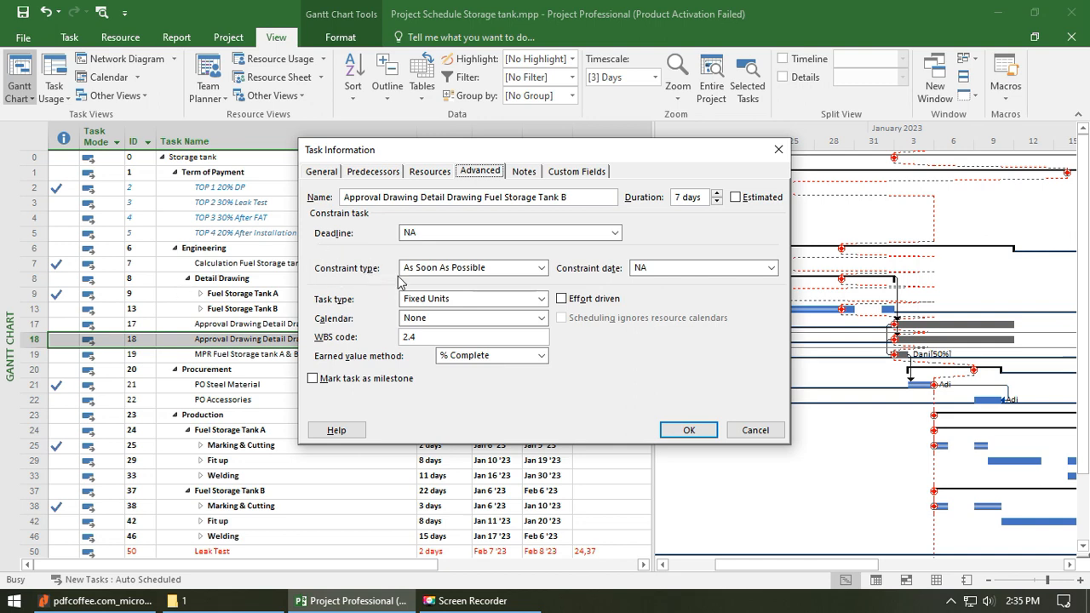
left_click(542, 271)
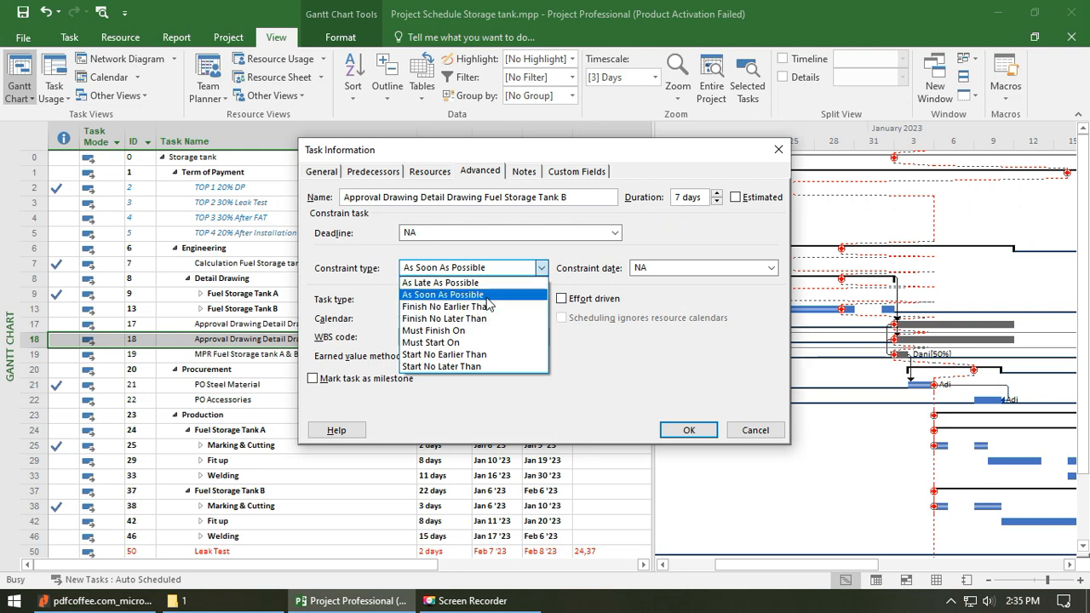
left_click(521, 282)
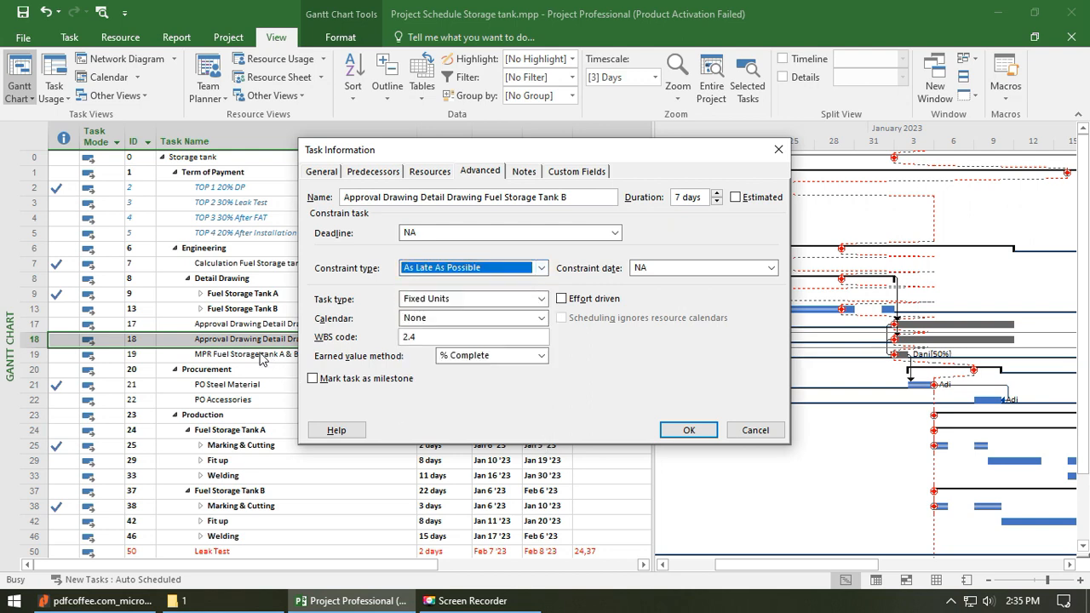
left_click_drag(555, 152, 787, 323)
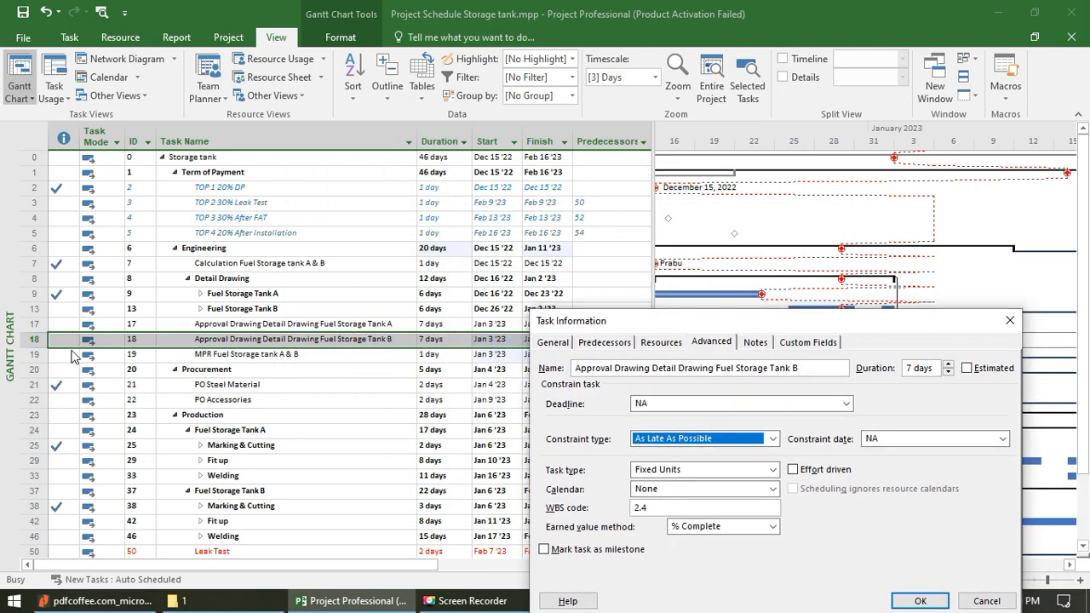
left_click_drag(697, 328, 201, 164)
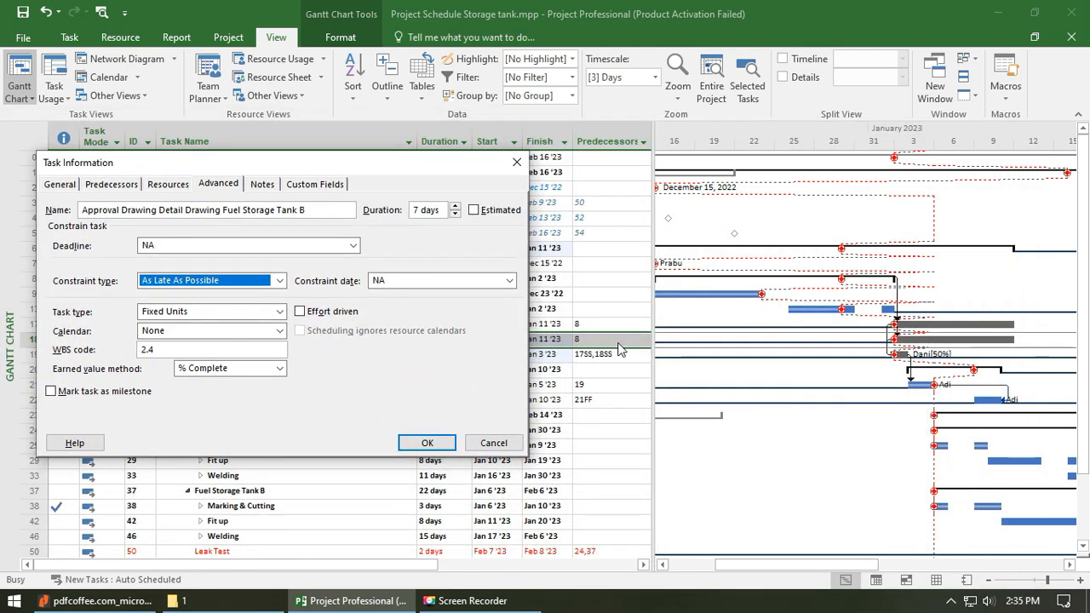
left_click_drag(406, 168, 682, 158)
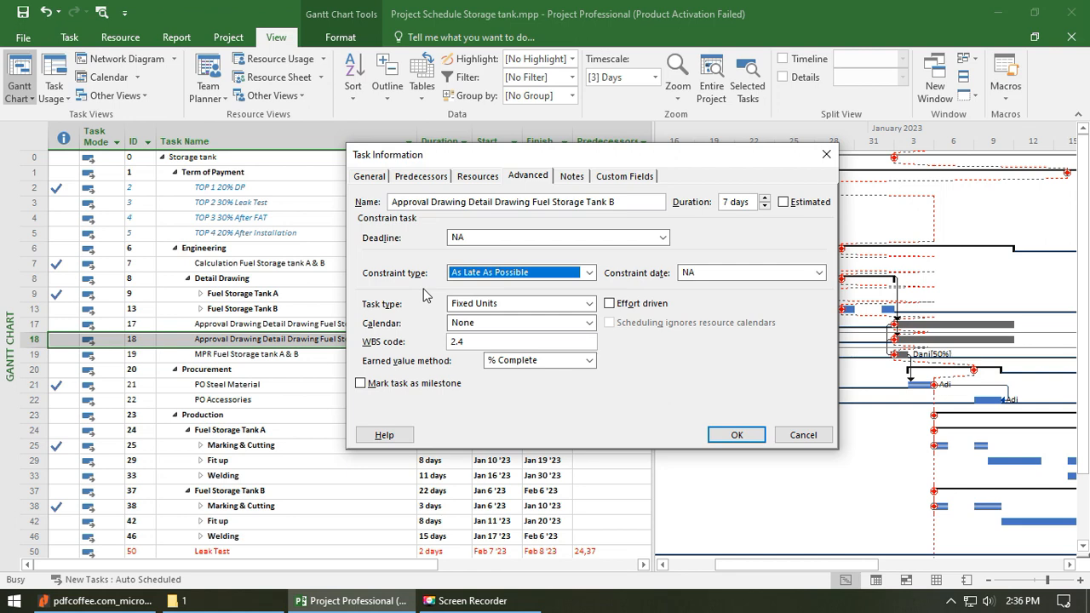
left_click(739, 436)
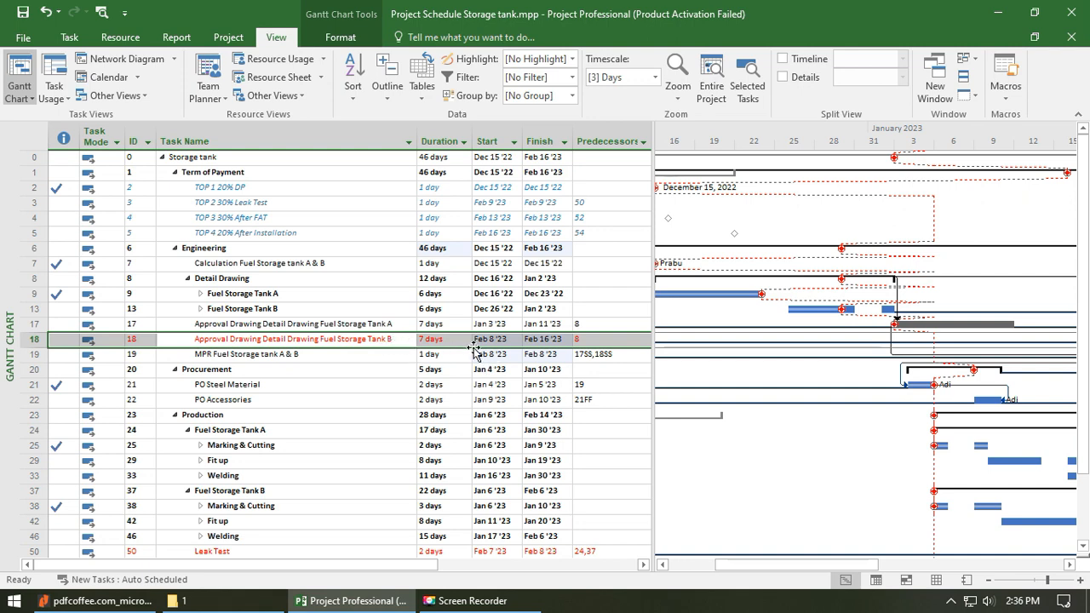
- Return the Fuel Storage Tank B drawing approval task's constraint type to As Soon As Possible
left_click(338, 358)
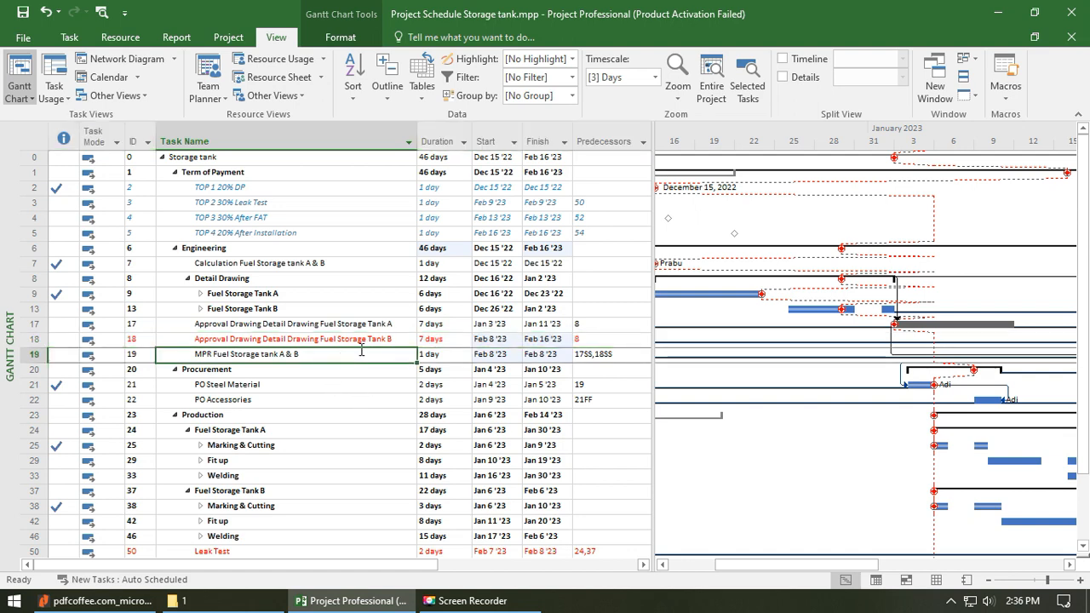
left_click(375, 339)
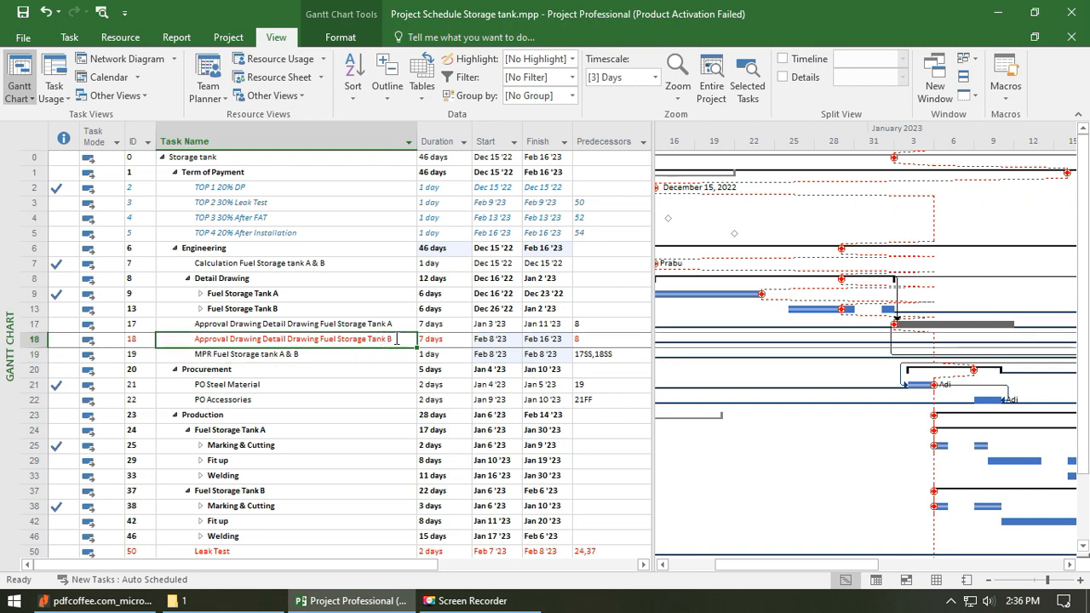
double_click(357, 340)
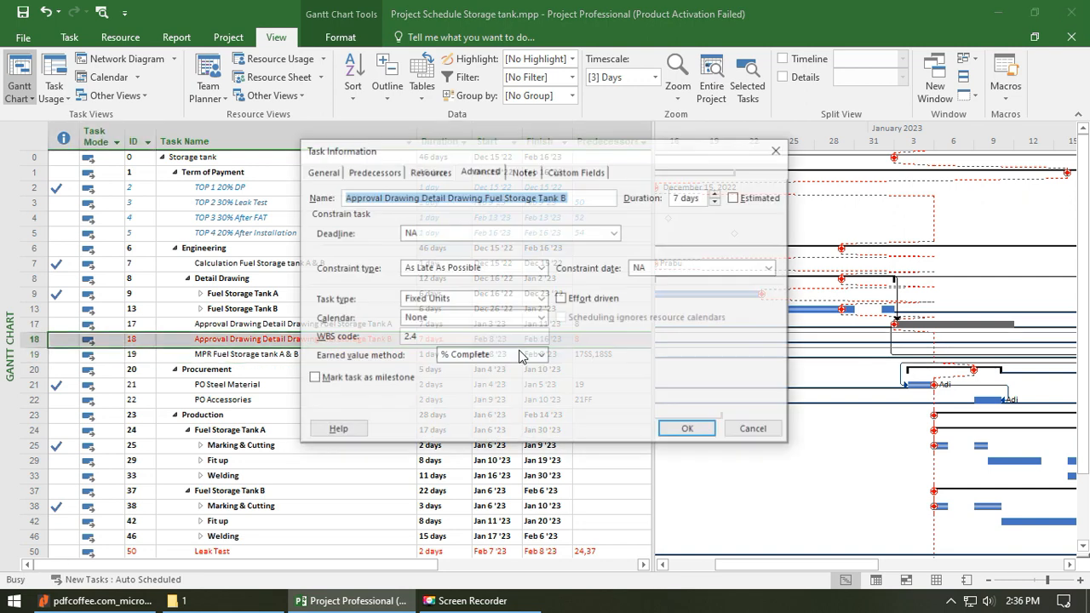
left_click(514, 269)
left_click(498, 298)
left_click(688, 430)
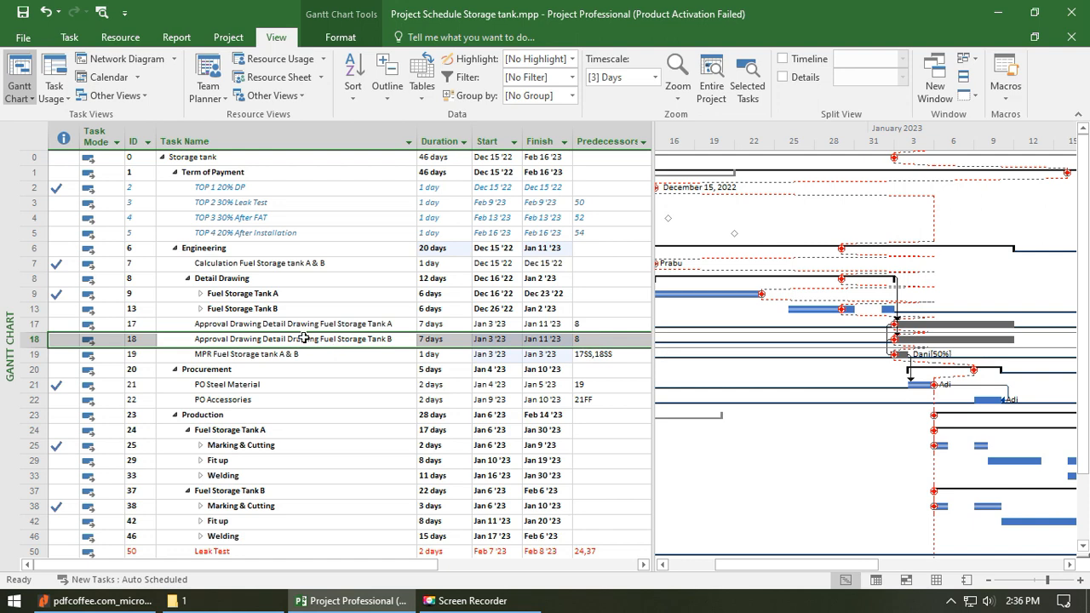
- Set the Leak Test task's constraint type to As Late As Possible and check its dates against the Painting task
left_click(327, 551)
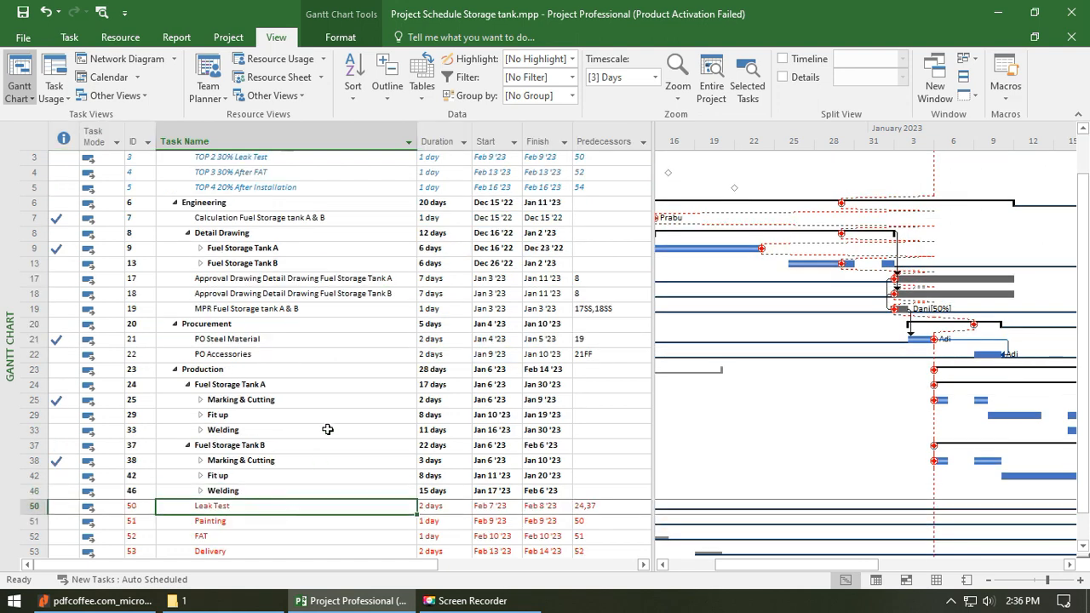
double_click(244, 508)
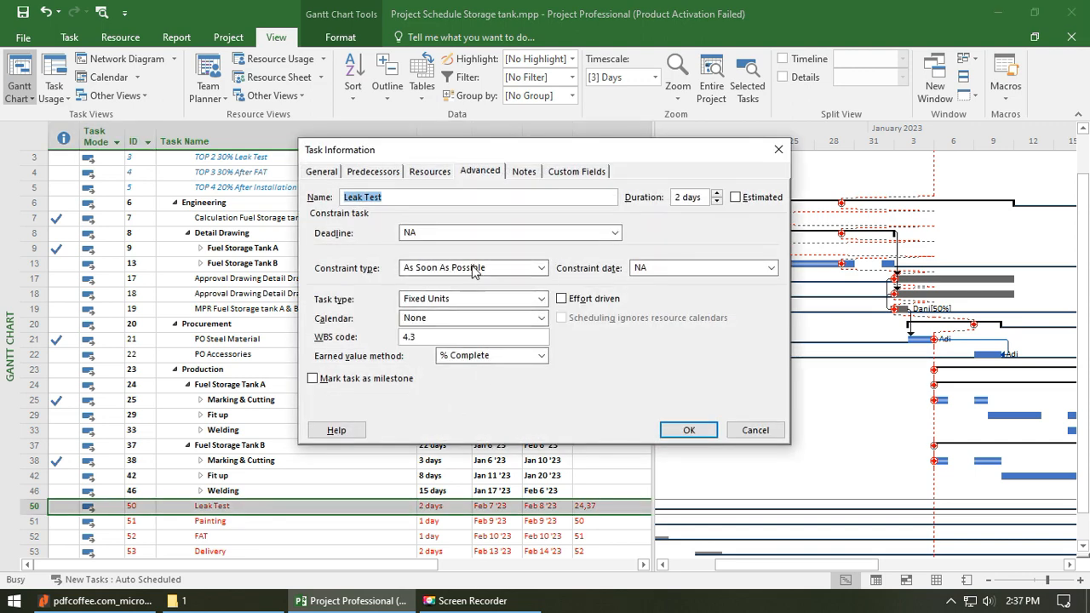
left_click(474, 269)
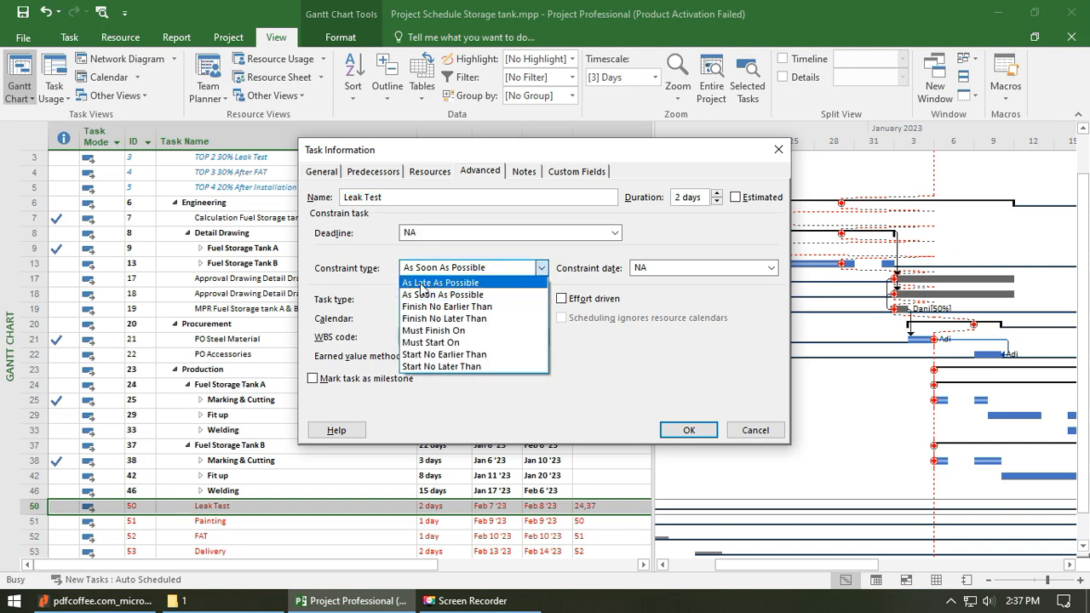
left_click(450, 284)
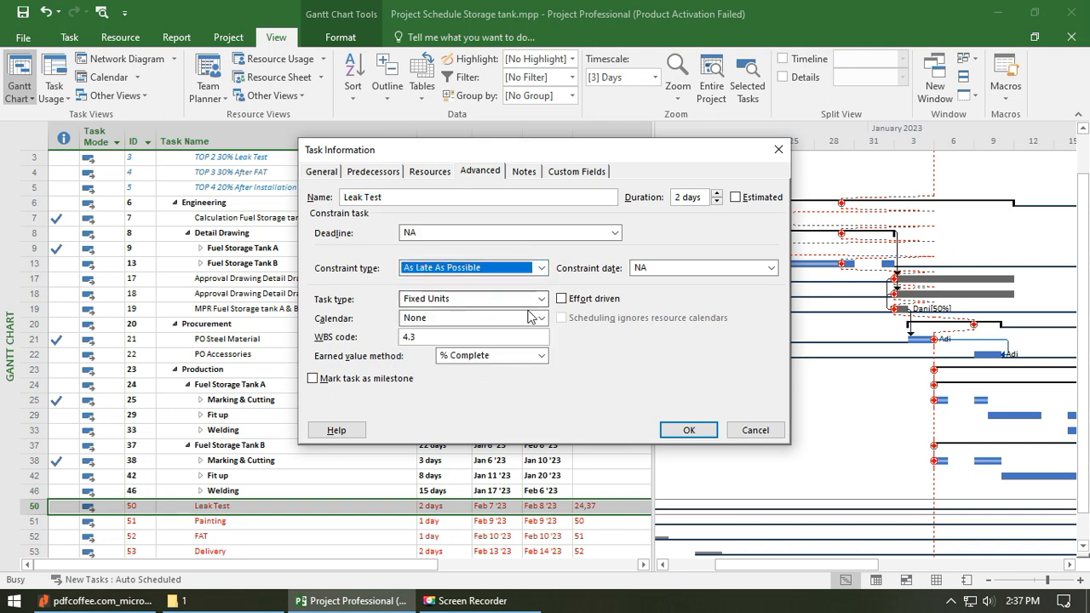
left_click(682, 434)
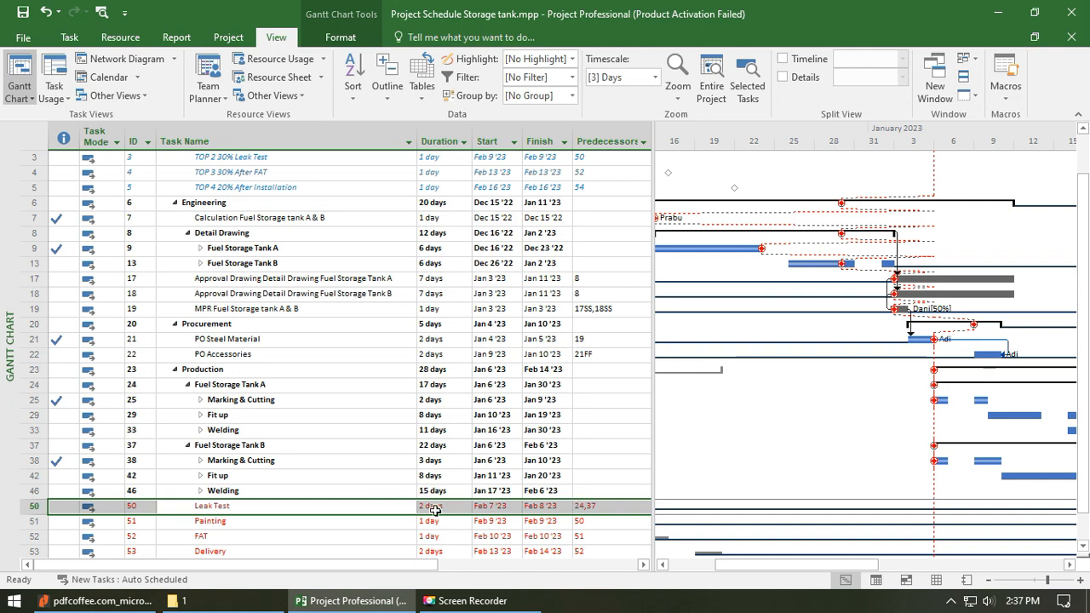
left_click(272, 510)
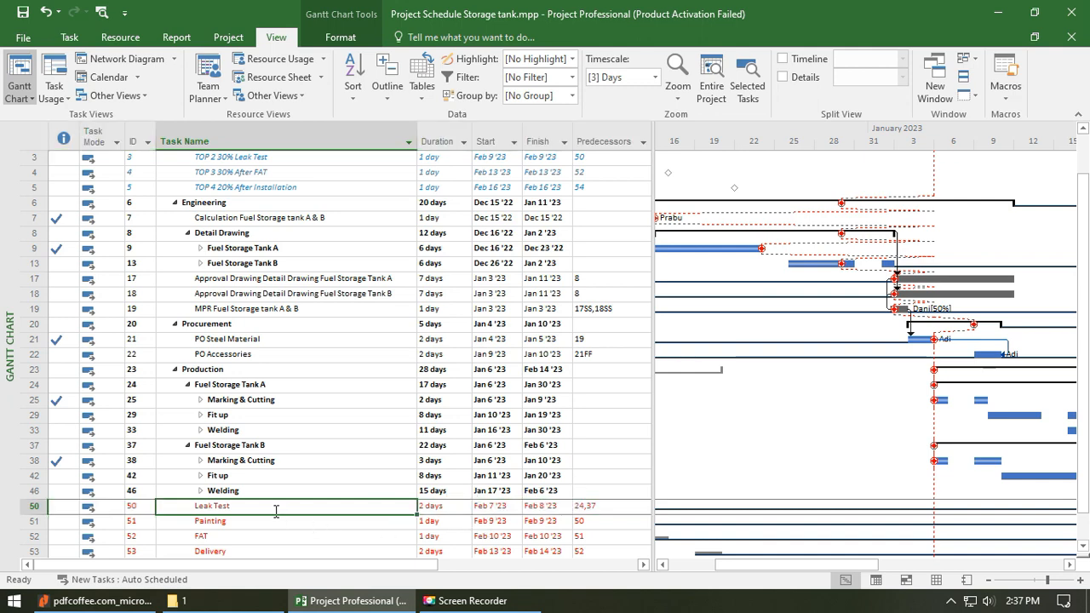
left_click(272, 523)
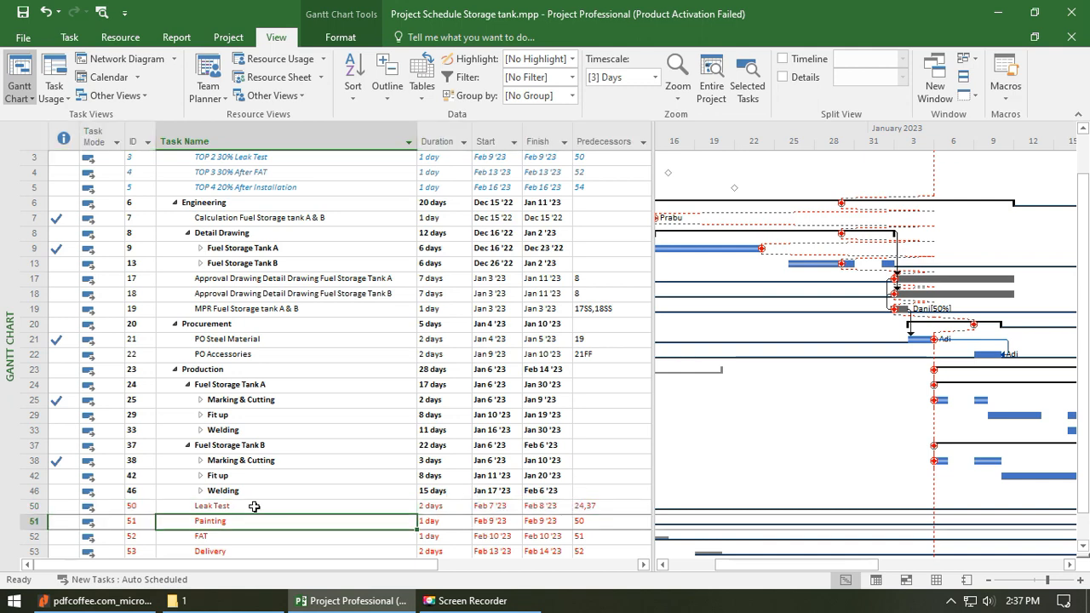
left_click(254, 507)
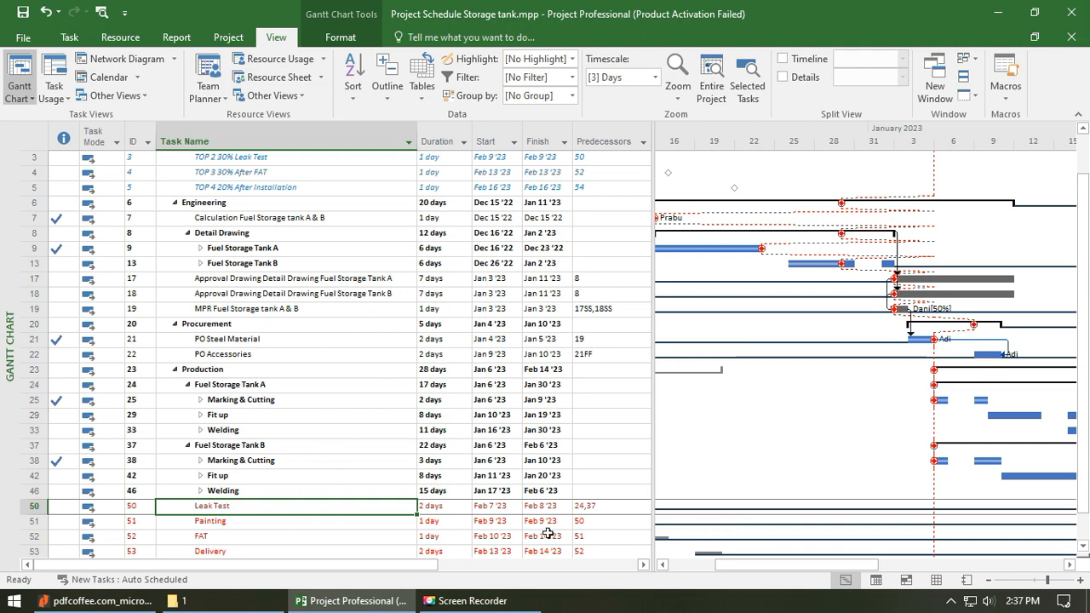
- Set the Fuel Storage Tank B drawing approval task's constraint type to Finish No Earlier Than with constraint date Feb 14 '23
scroll(341, 481, "up", 1)
left_click(235, 337)
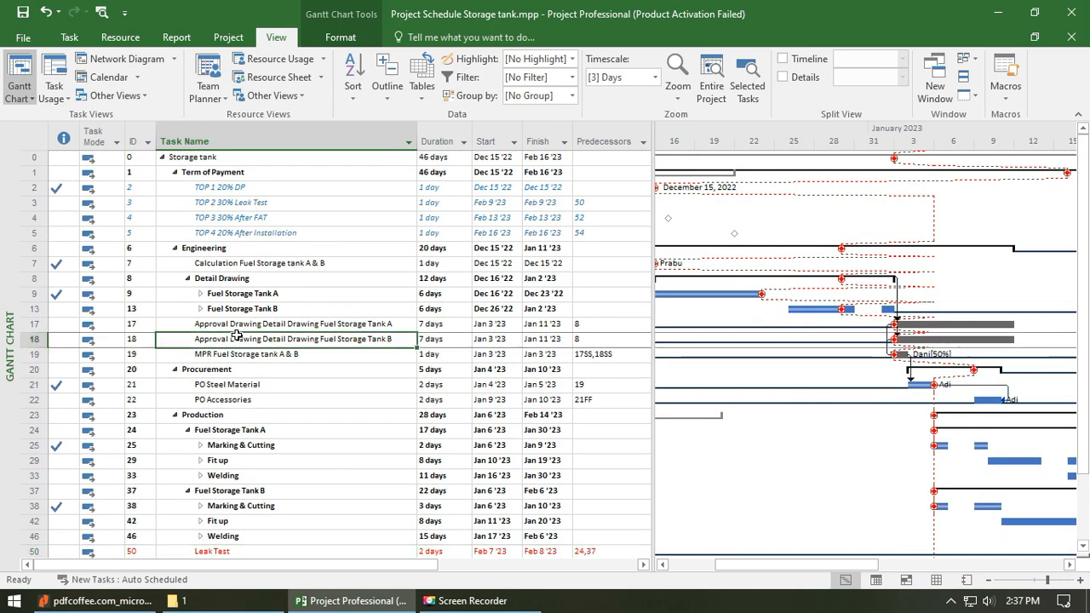
double_click(236, 337)
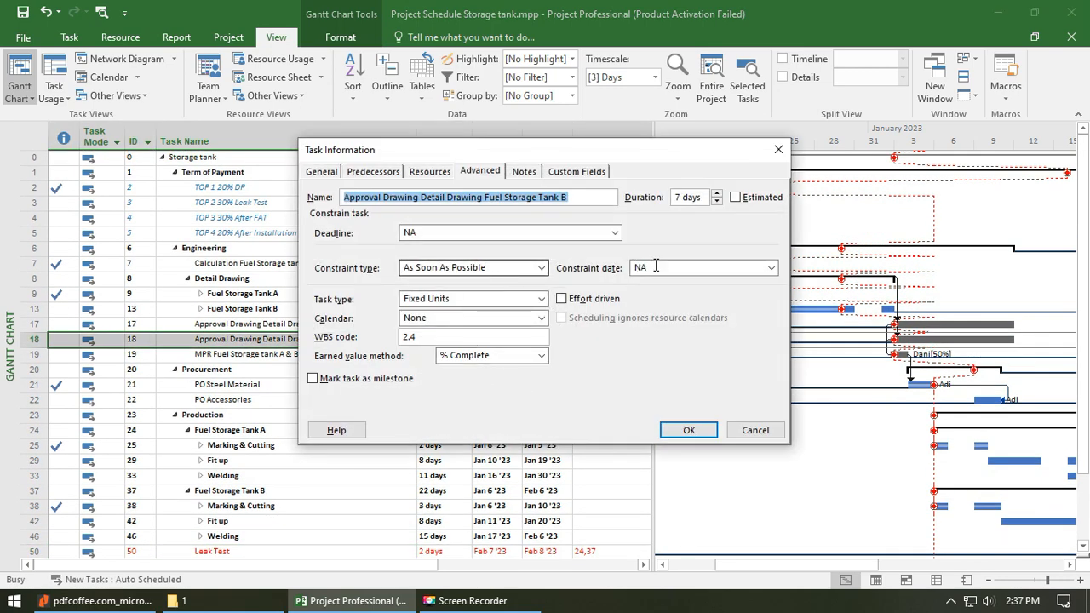
left_click(485, 267)
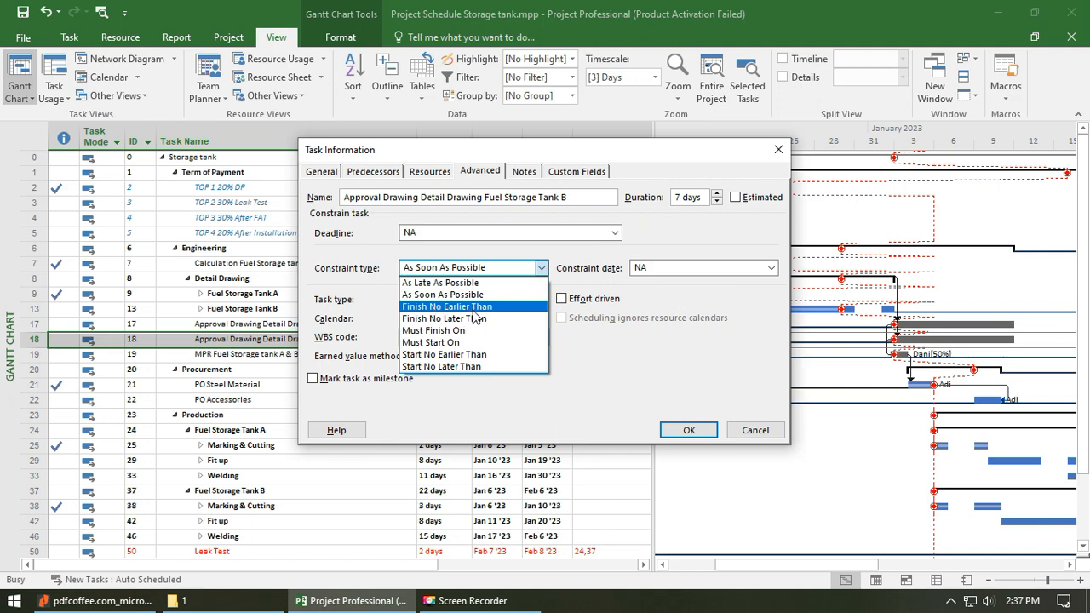
left_click(502, 307)
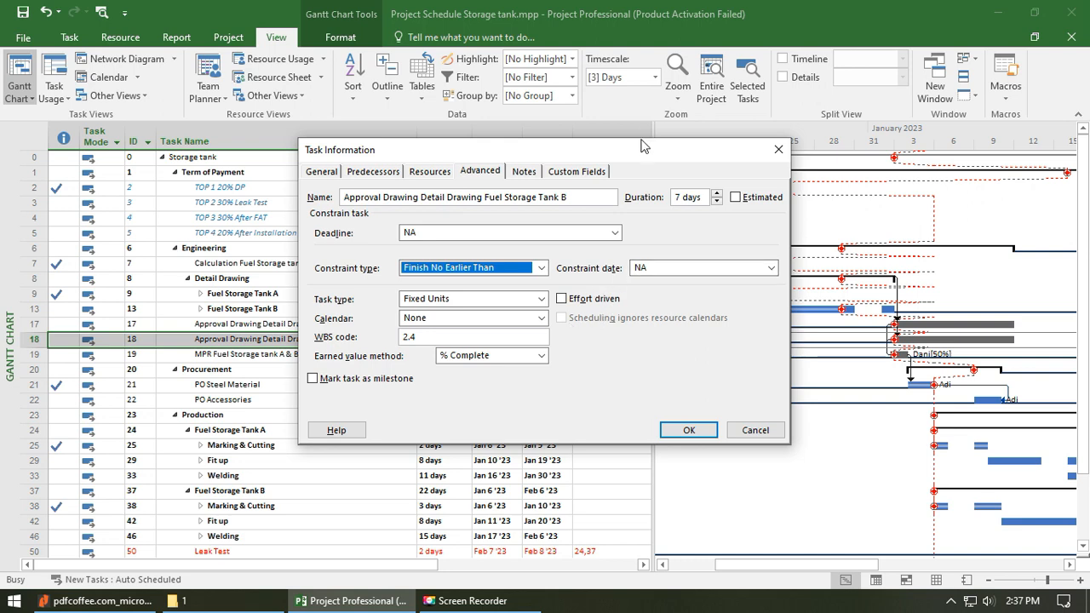
left_click_drag(647, 145, 750, 356)
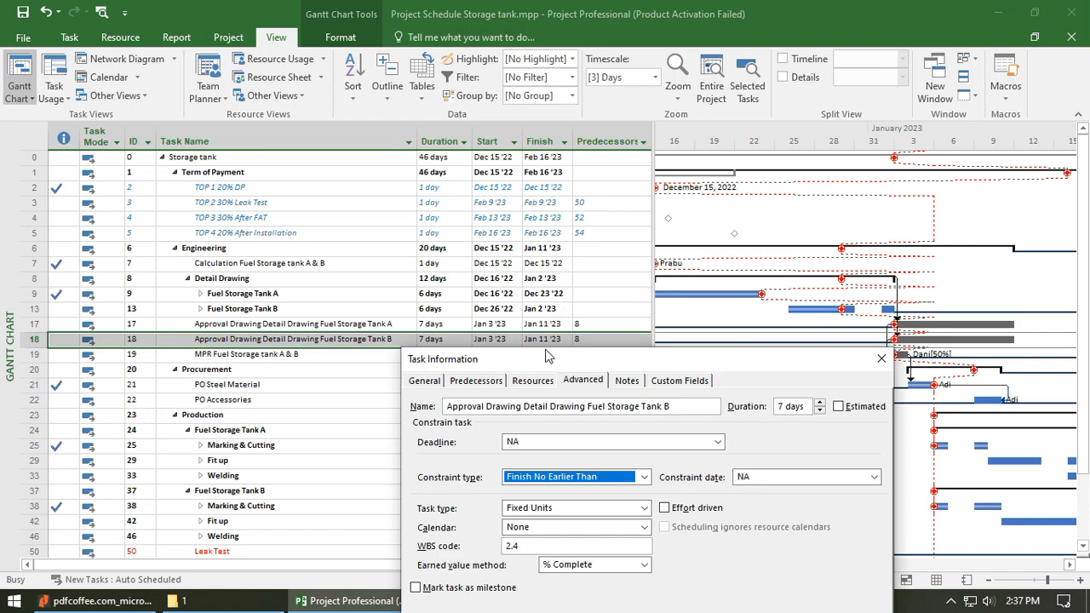
left_click_drag(621, 370, 753, 188)
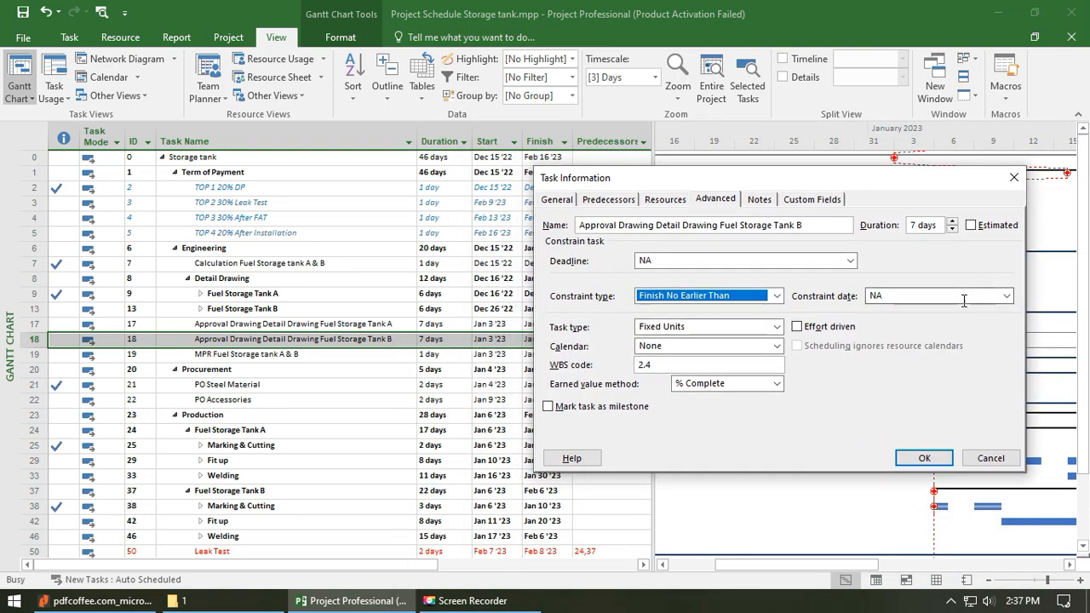
left_click(1000, 295)
left_click(1007, 295)
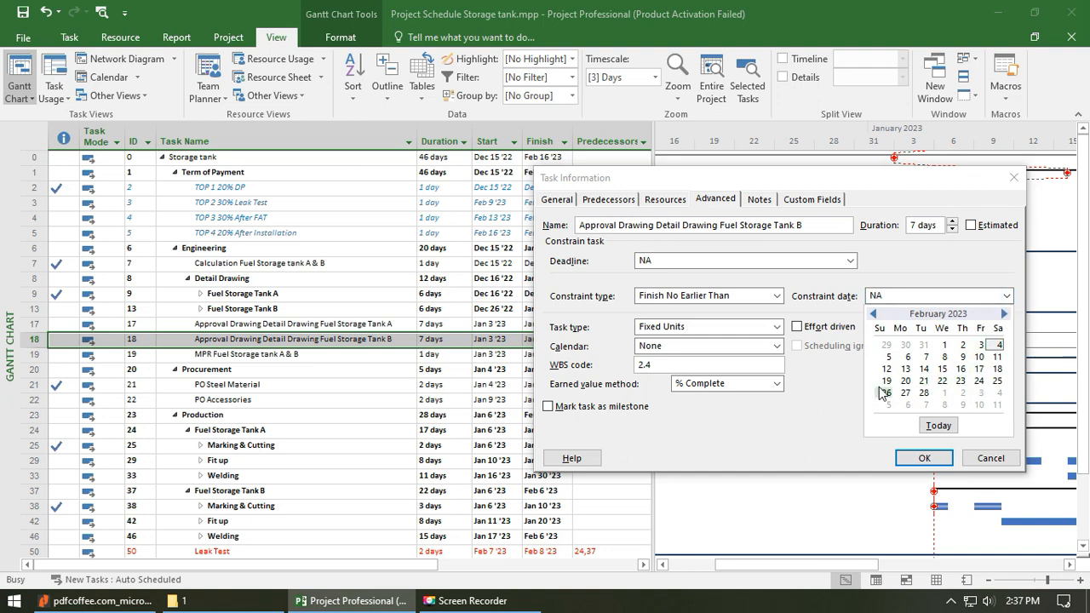
left_click(924, 368)
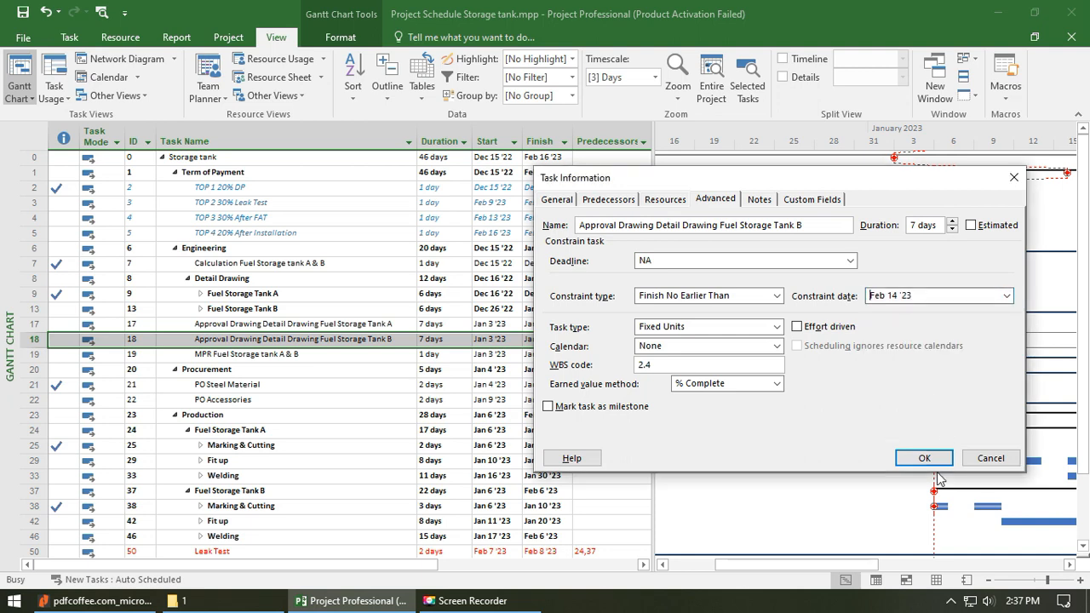
left_click(923, 458)
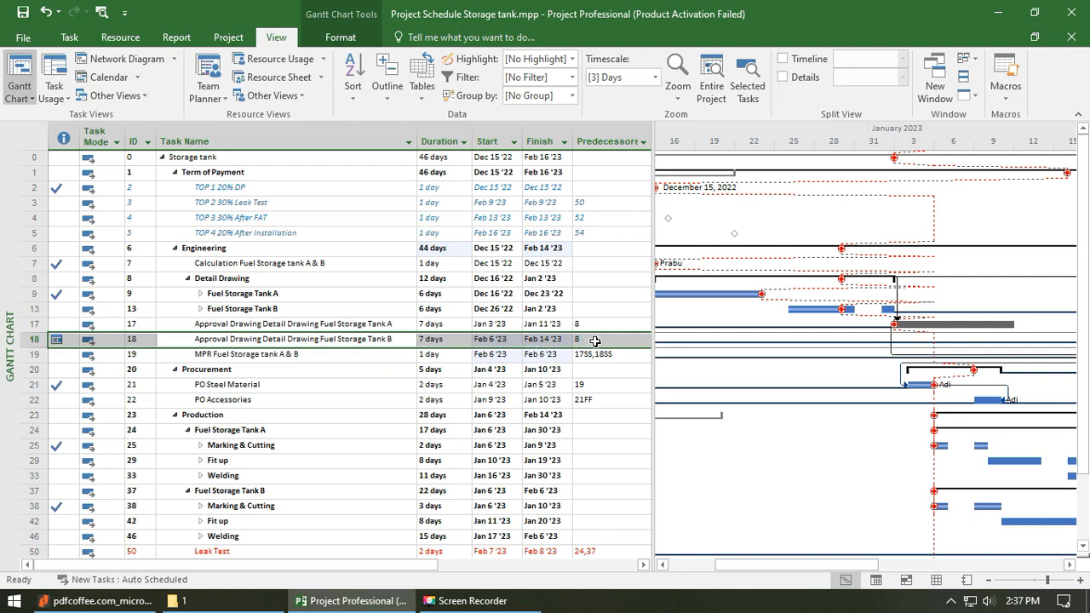
- Try to constrain the Fuel Storage Tank B drawing approval task to Finish No Later Than Jan 9 '23
double_click(360, 342)
left_click(490, 269)
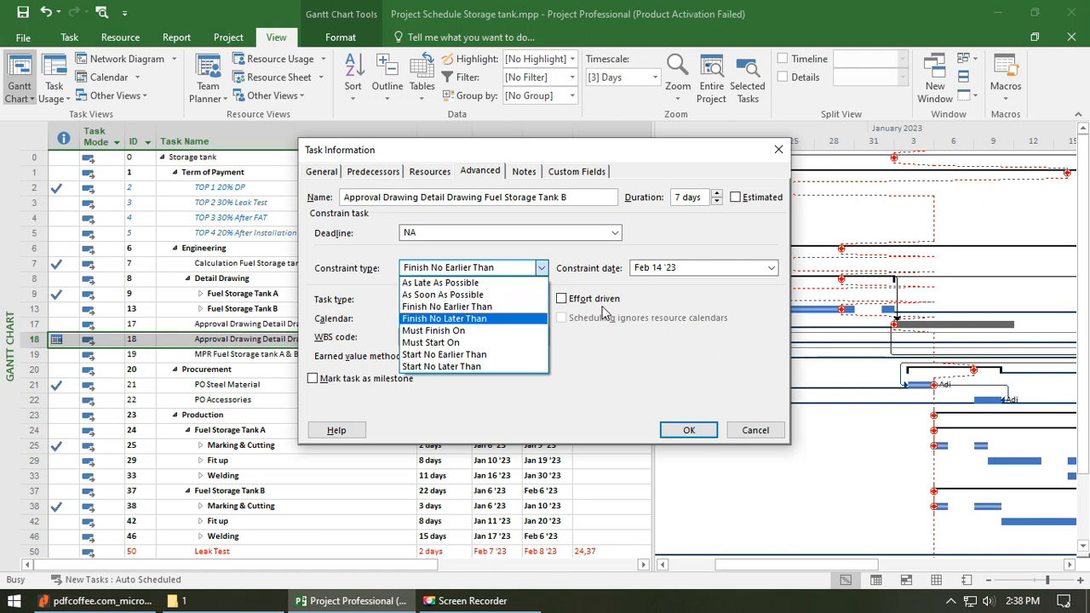
left_click(460, 318)
left_click(771, 268)
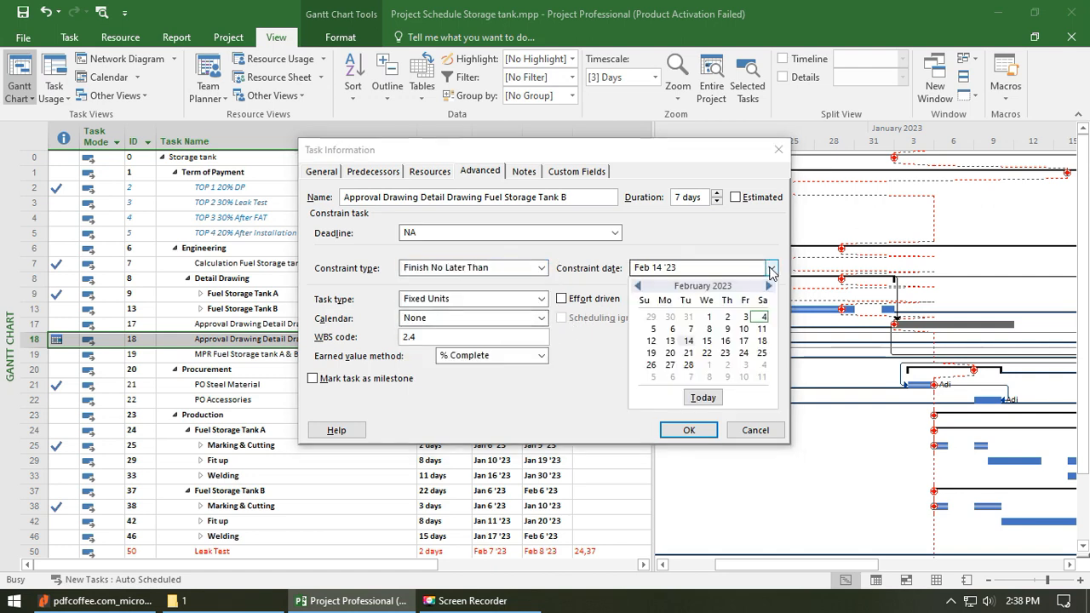
left_click(638, 286)
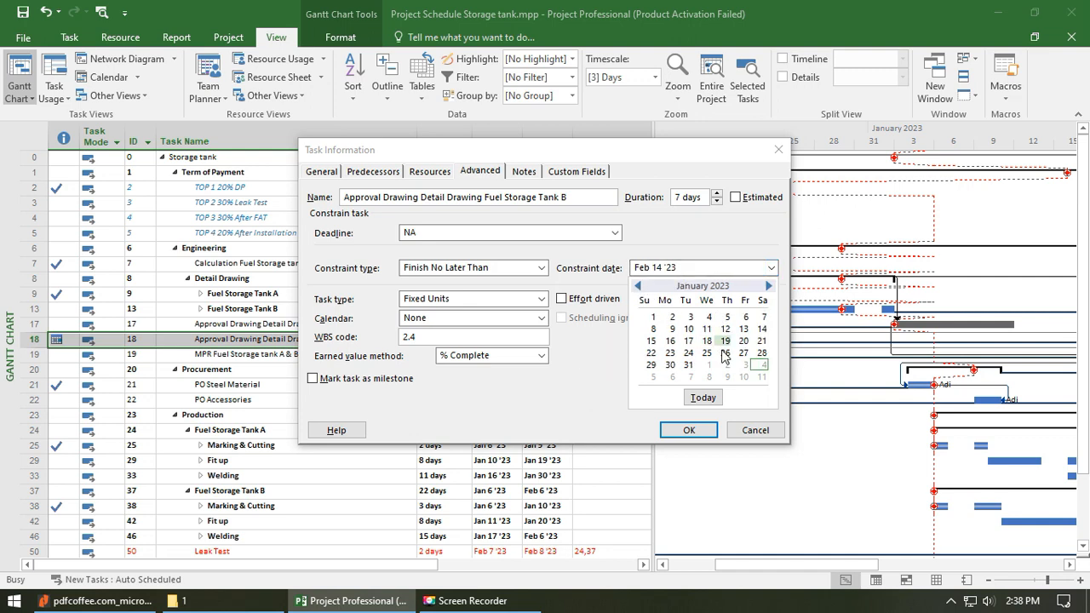
left_click(672, 329)
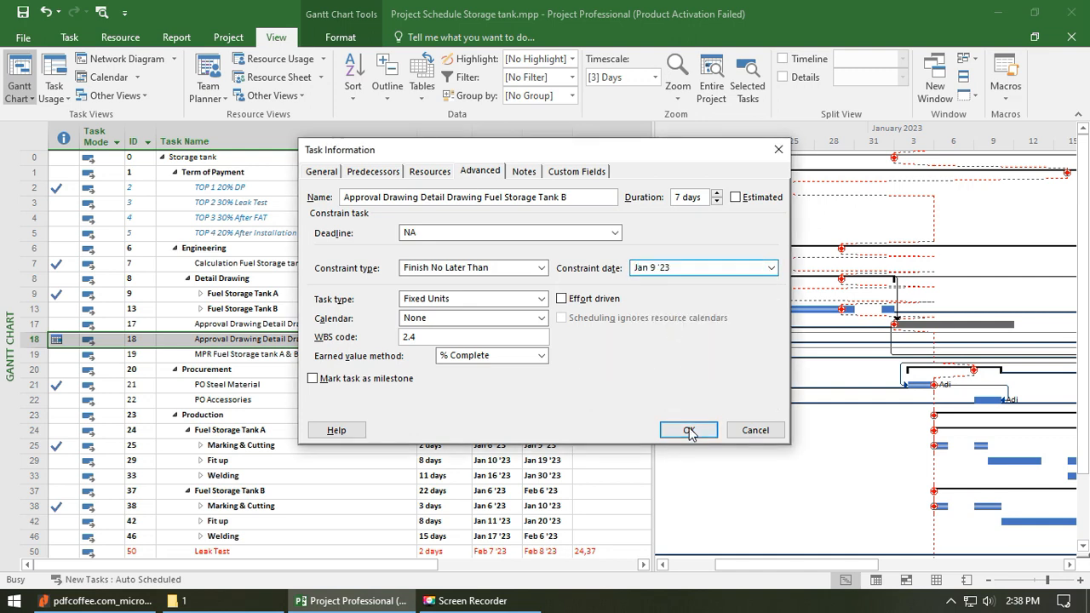
left_click(689, 430)
left_click(482, 366)
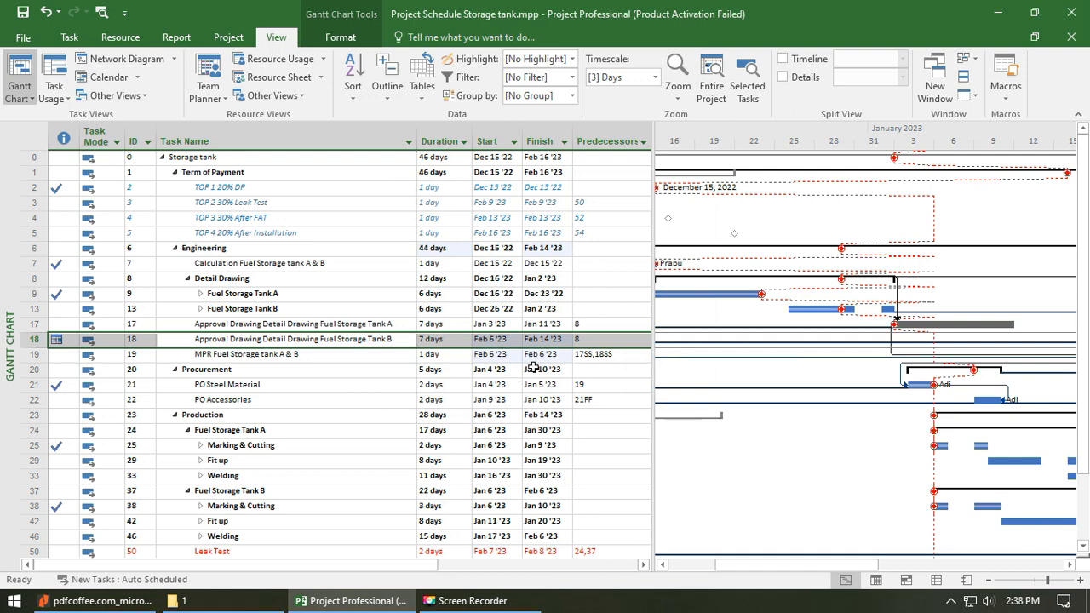
- Reset the Fuel Storage Tank B drawing approval task's constraint type to As Soon As Possible
double_click(322, 340)
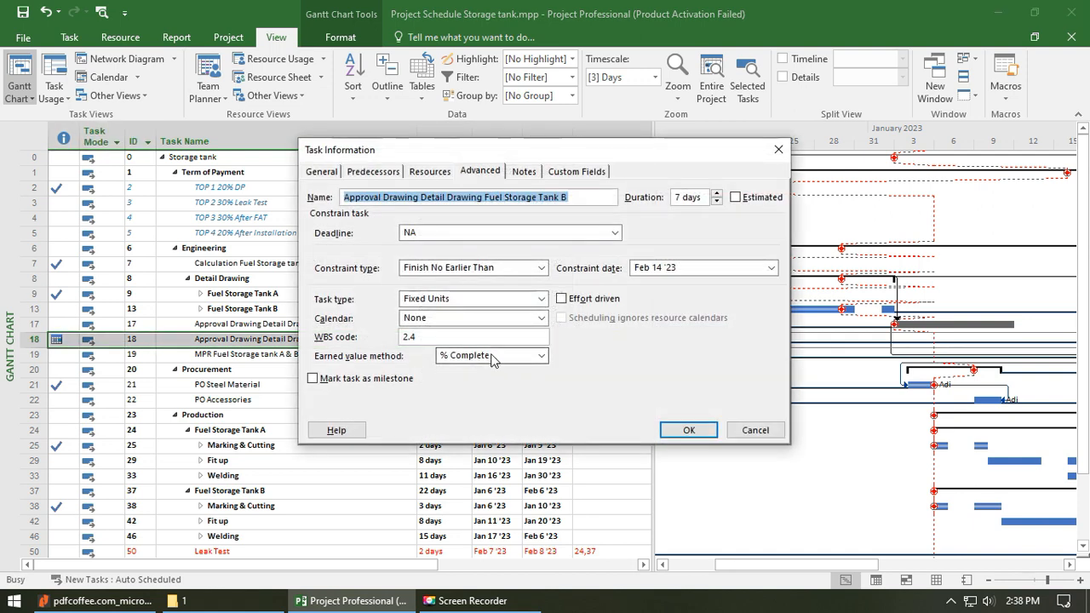
left_click(536, 267)
left_click(467, 297)
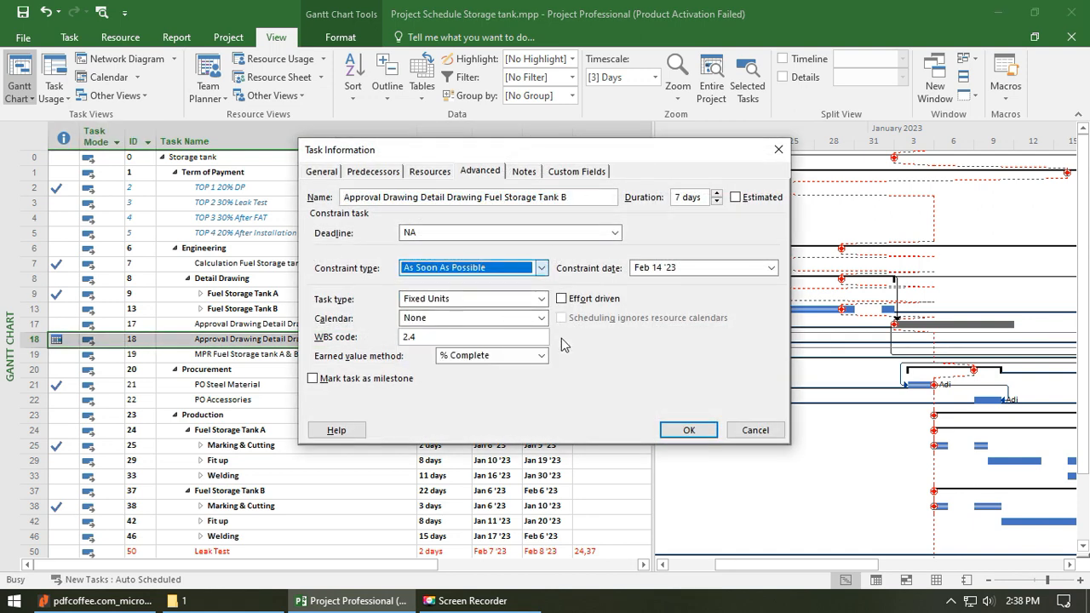
left_click(689, 430)
left_click(366, 384)
- Give the Fuel Storage Tank B drawing approval task a Finish No Later Than constraint dated Jan 10 '23
left_click(384, 339)
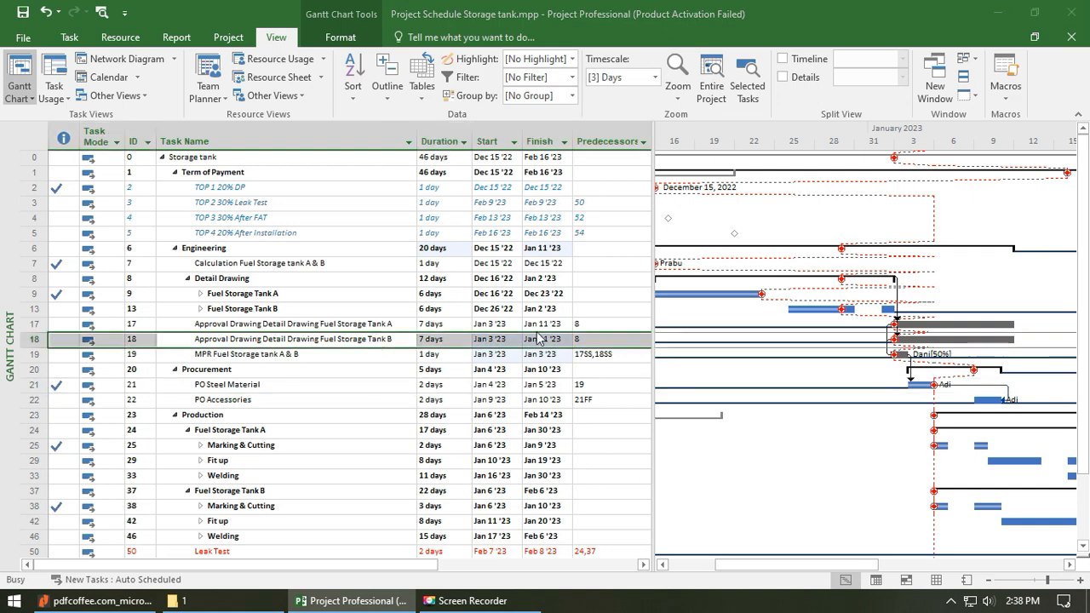
double_click(538, 338)
left_click(532, 268)
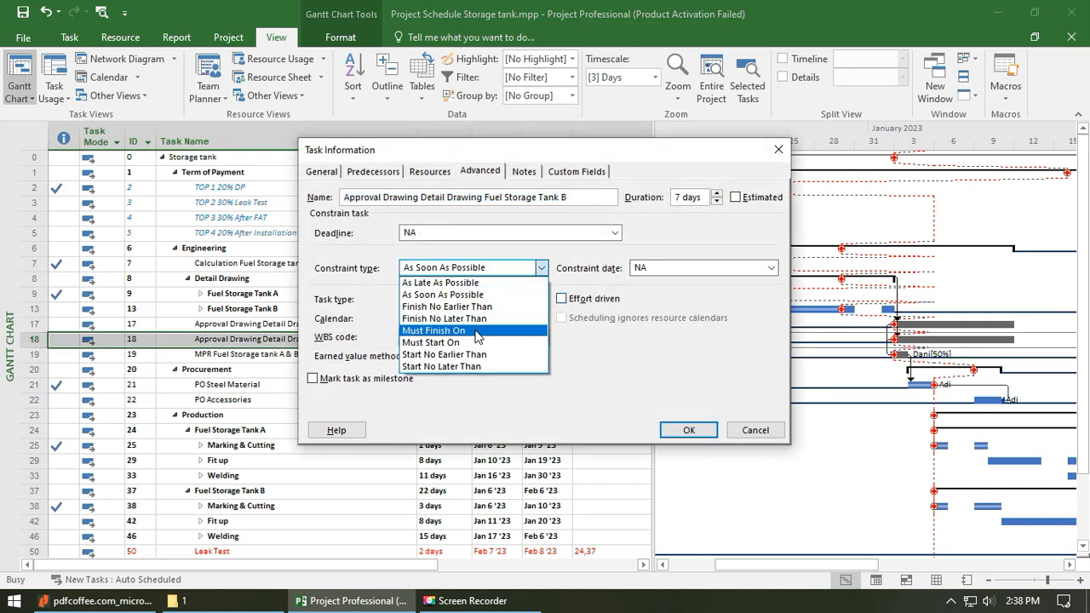
left_click(474, 319)
left_click_drag(629, 151, 912, 179)
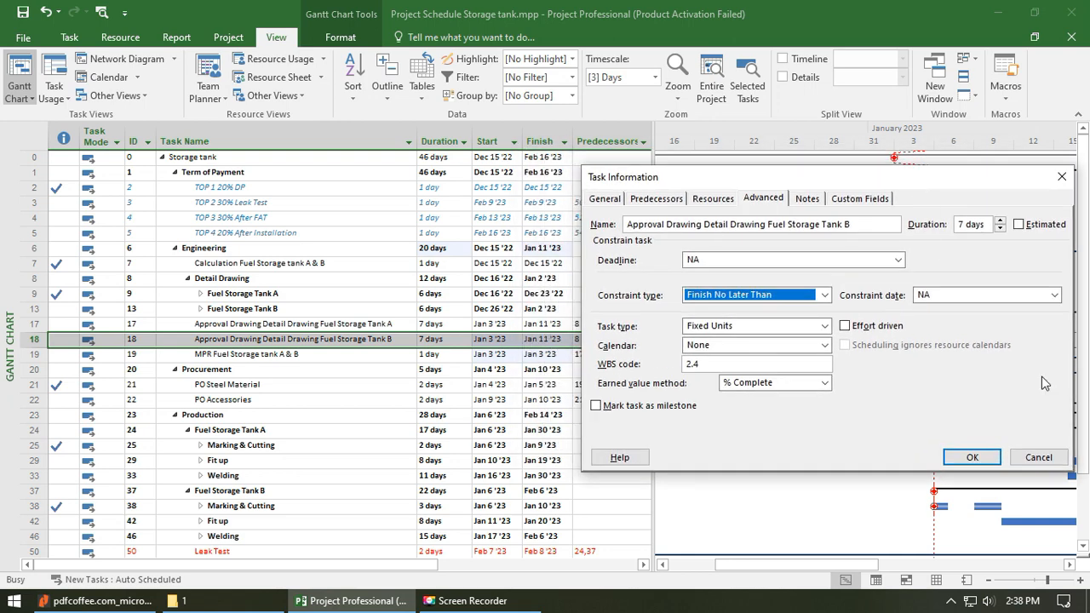
left_click(1015, 294)
left_click(1053, 295)
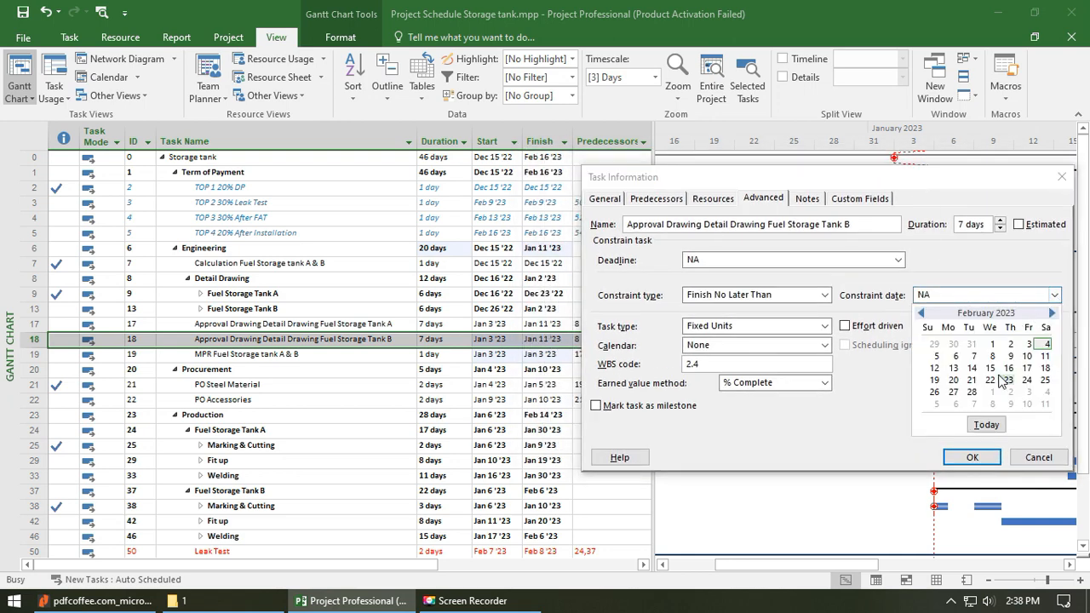
left_click(920, 313)
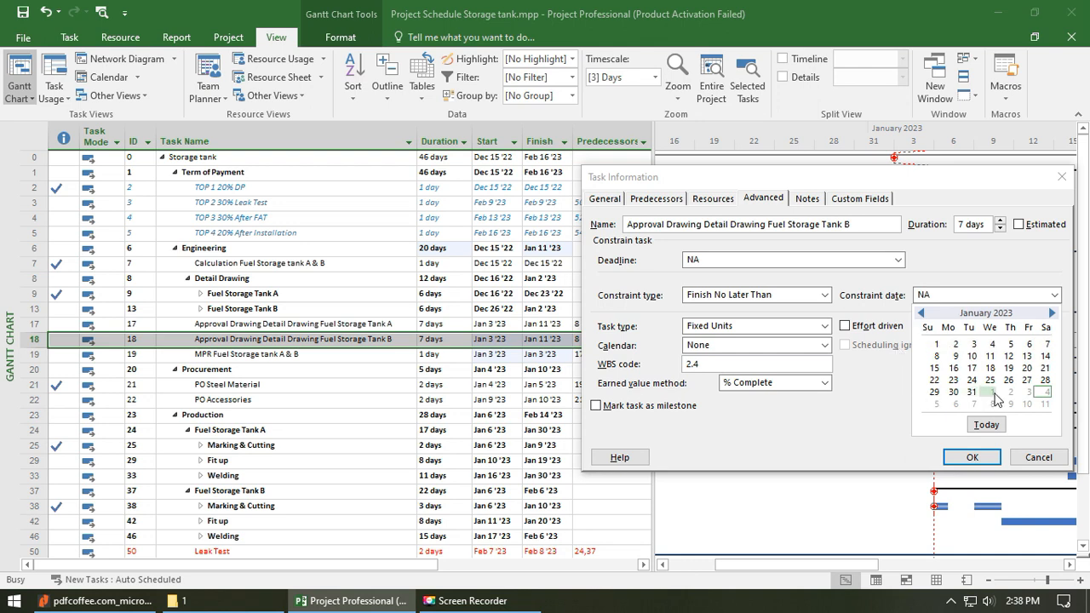
left_click(972, 356)
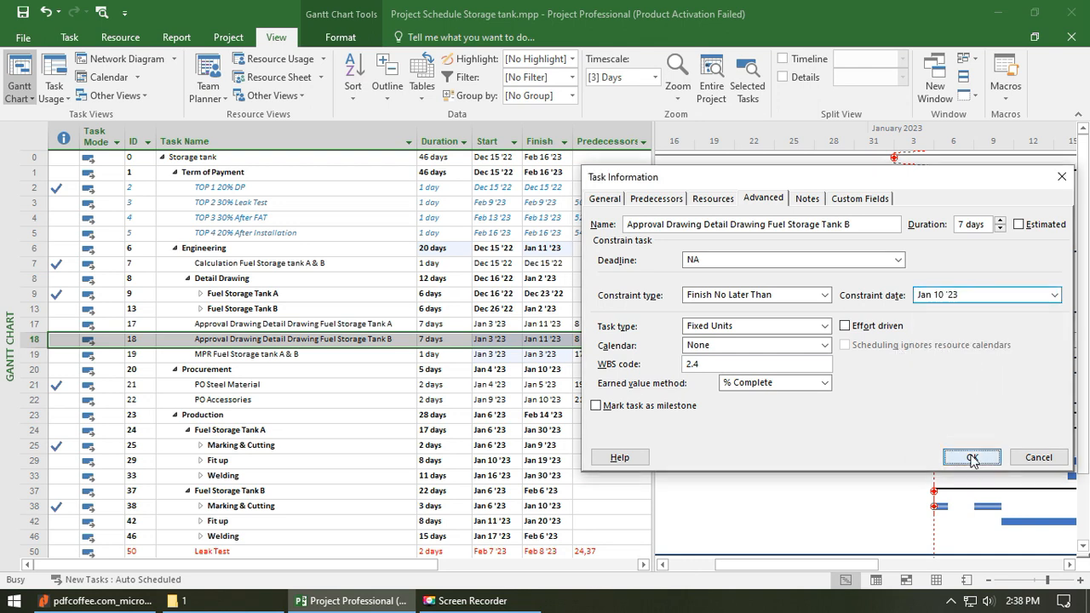
left_click(971, 457)
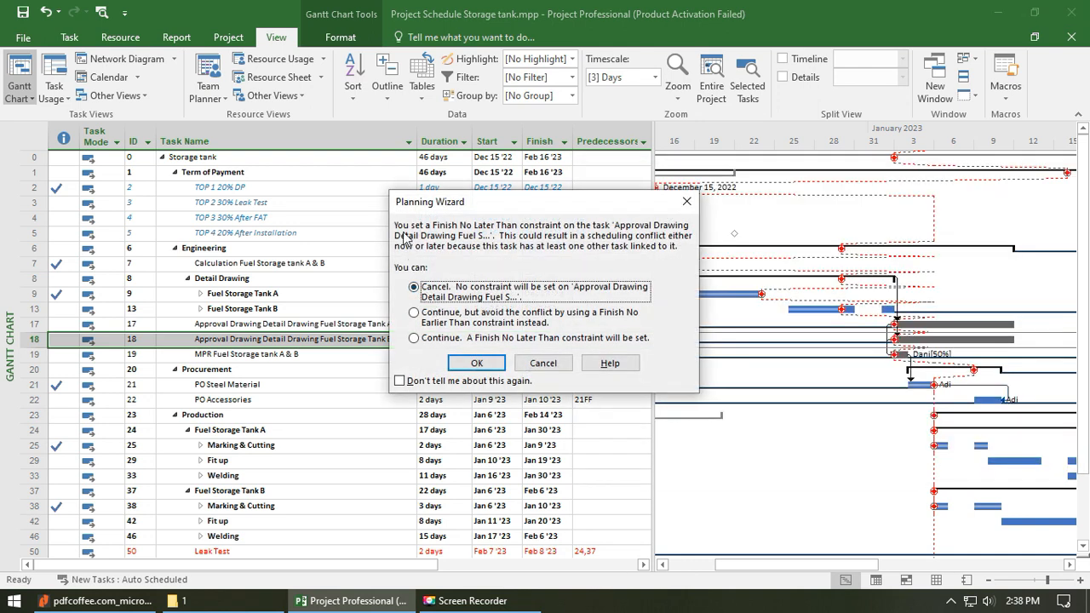
- Continue with the Finish No Later Than constraint despite the scheduling conflict, and check the task's indicator, finish date and predecessor
left_click_drag(575, 210, 868, 222)
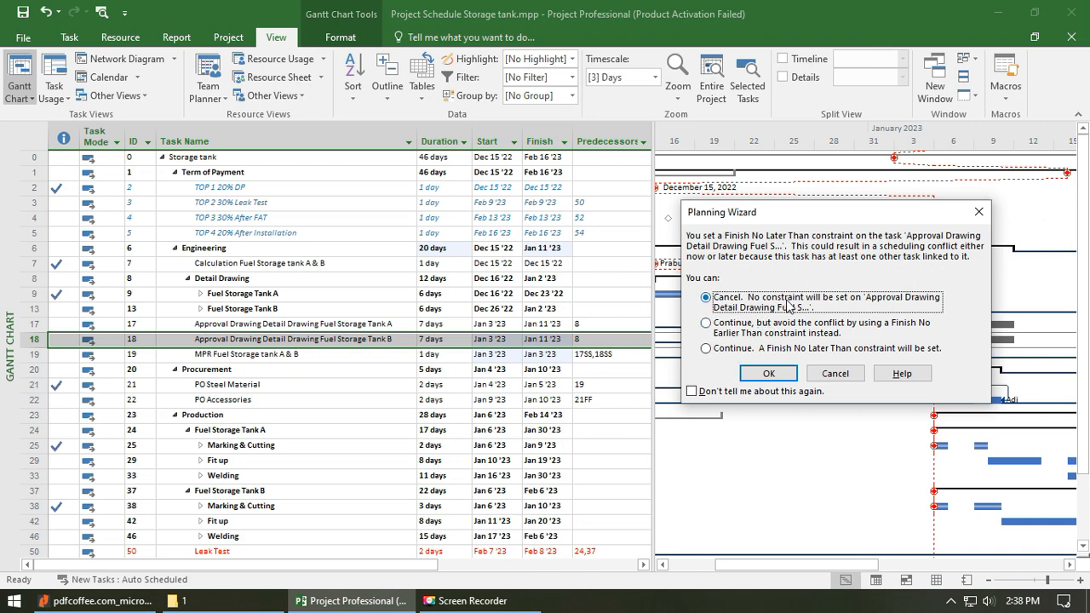
left_click(707, 326)
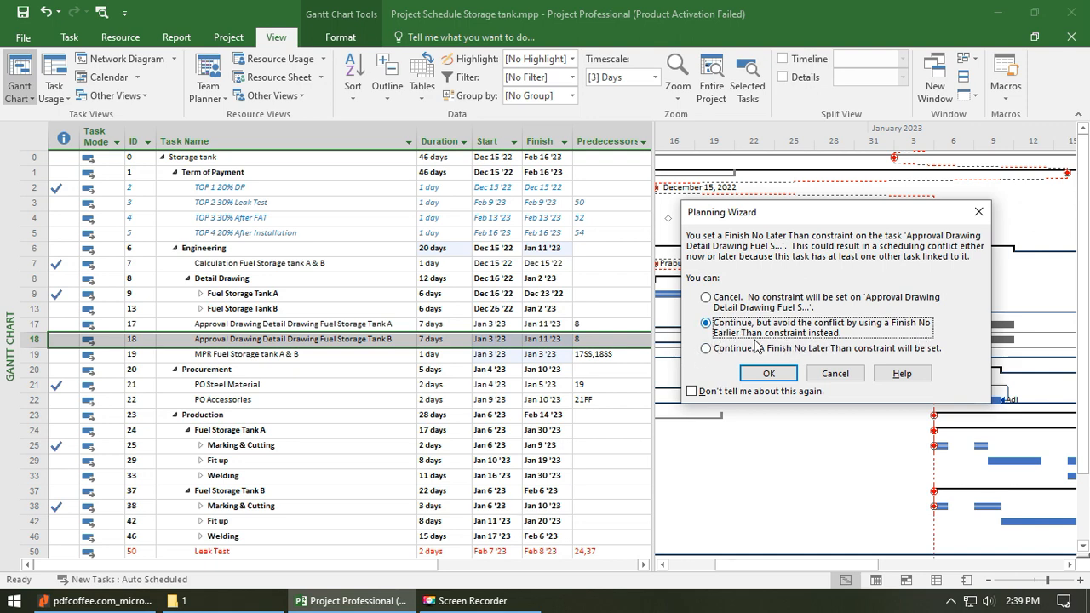
left_click(719, 355)
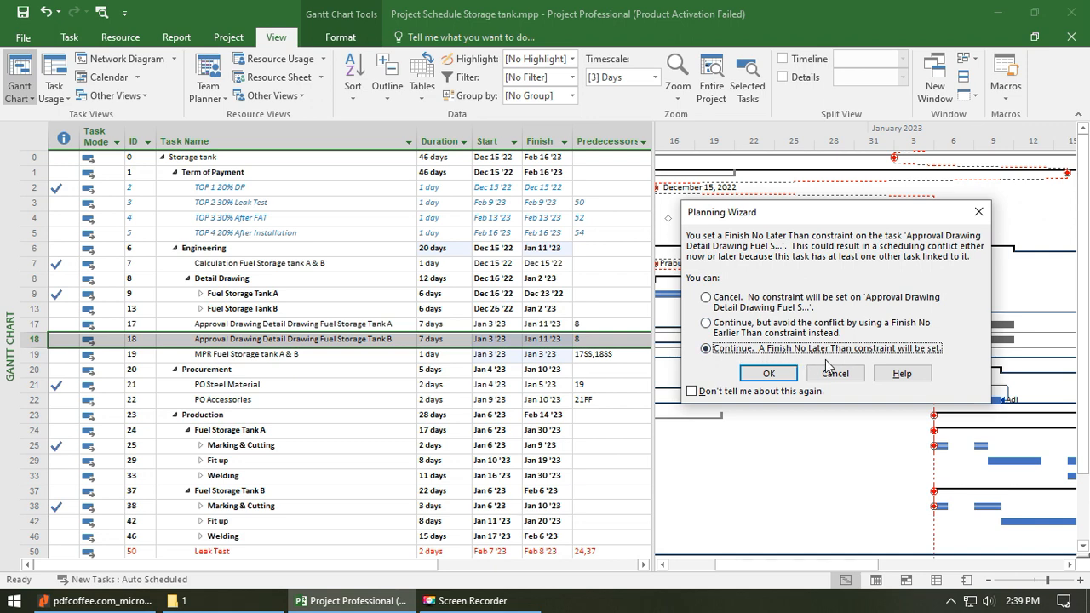
left_click(768, 375)
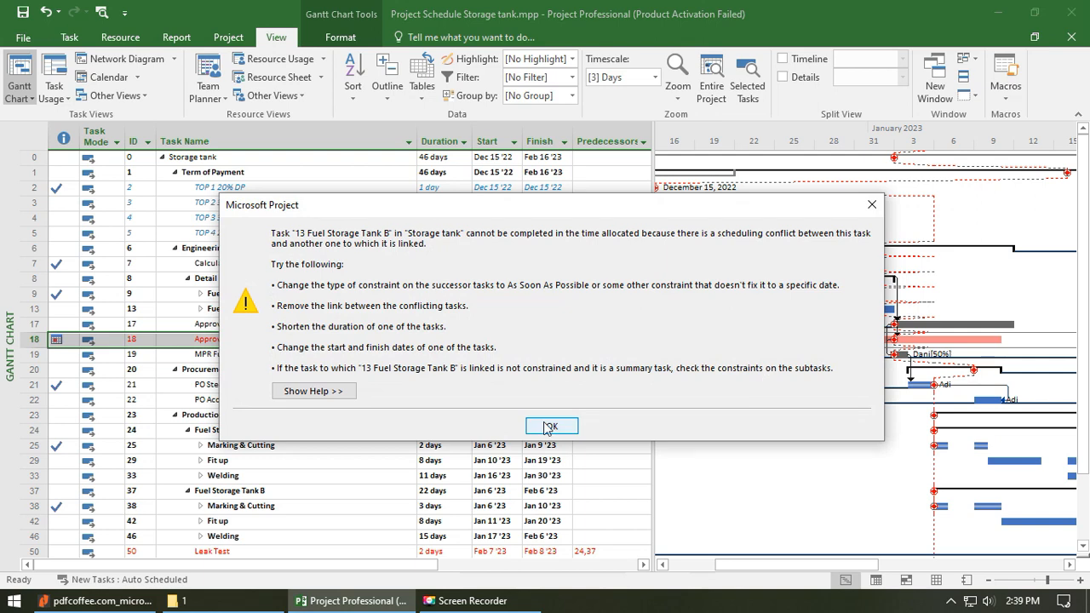
left_click(549, 428)
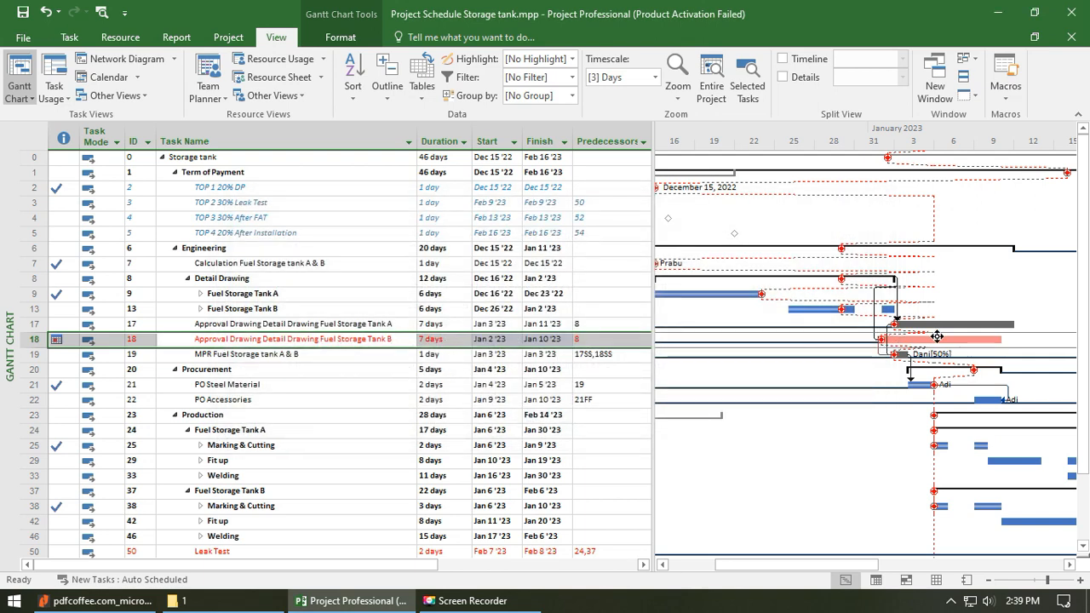
left_click(599, 340)
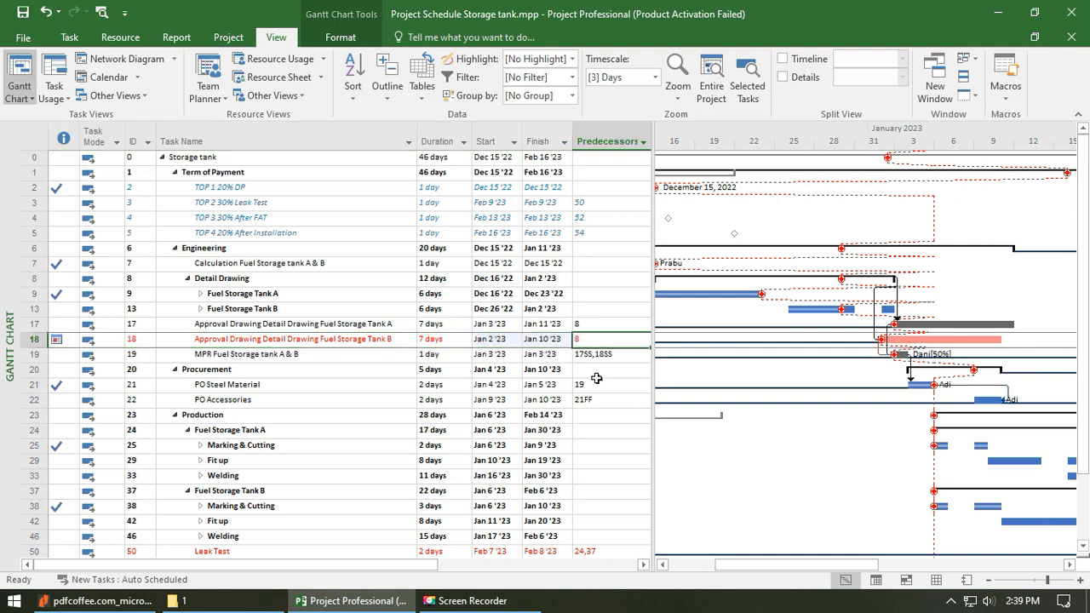
left_click(313, 338)
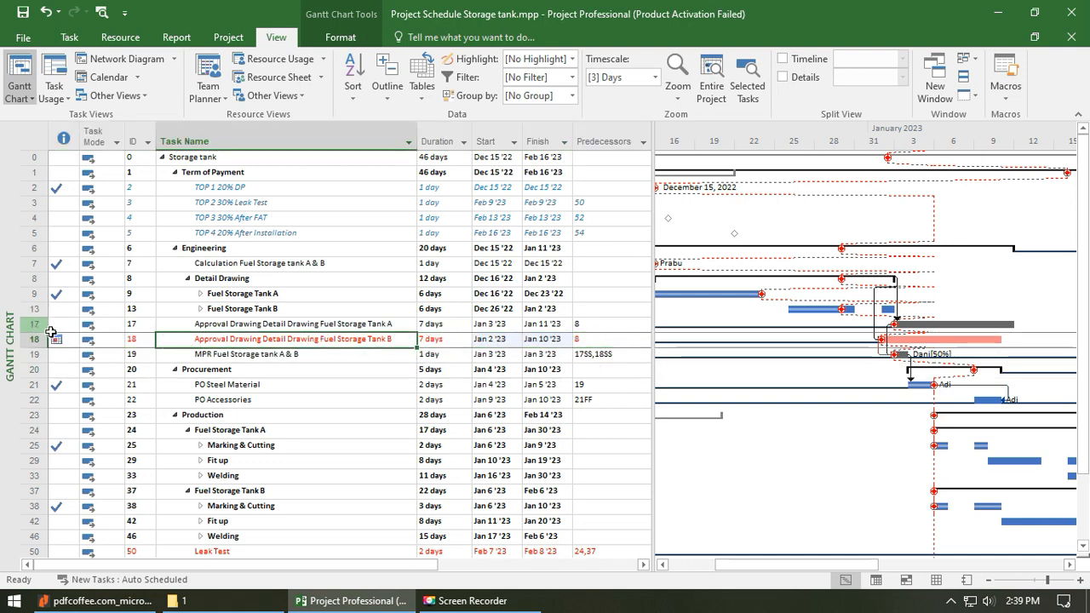
mouse_move(55, 341)
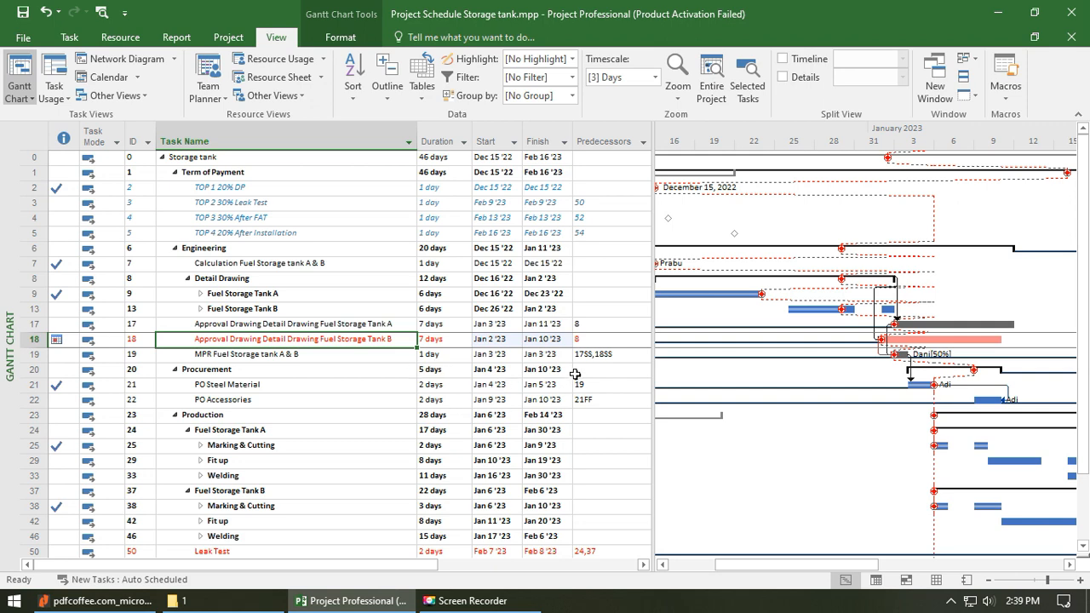
left_click(530, 337)
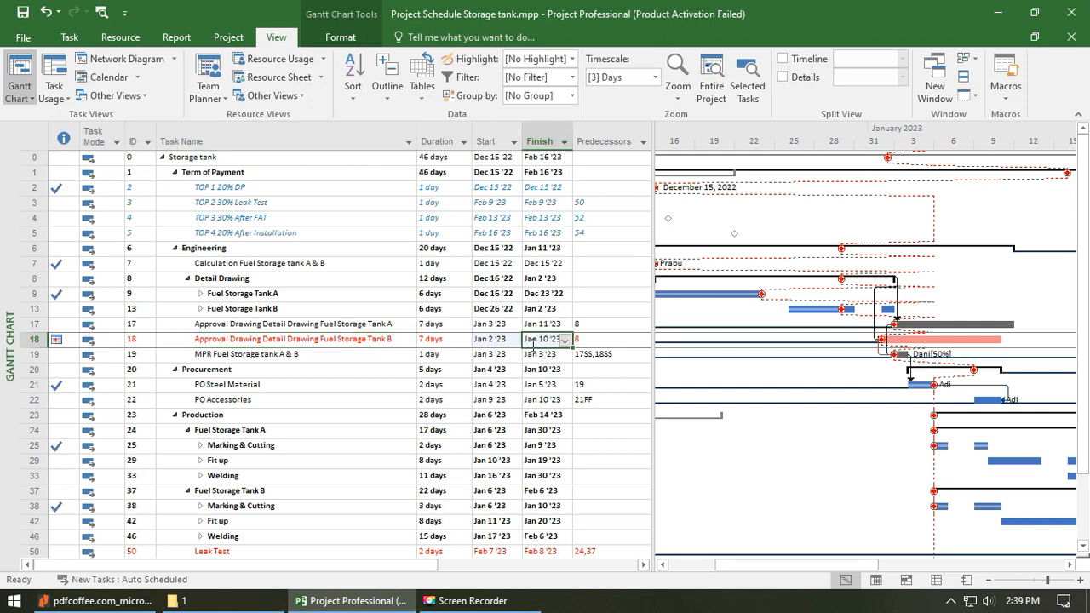
left_click(603, 341)
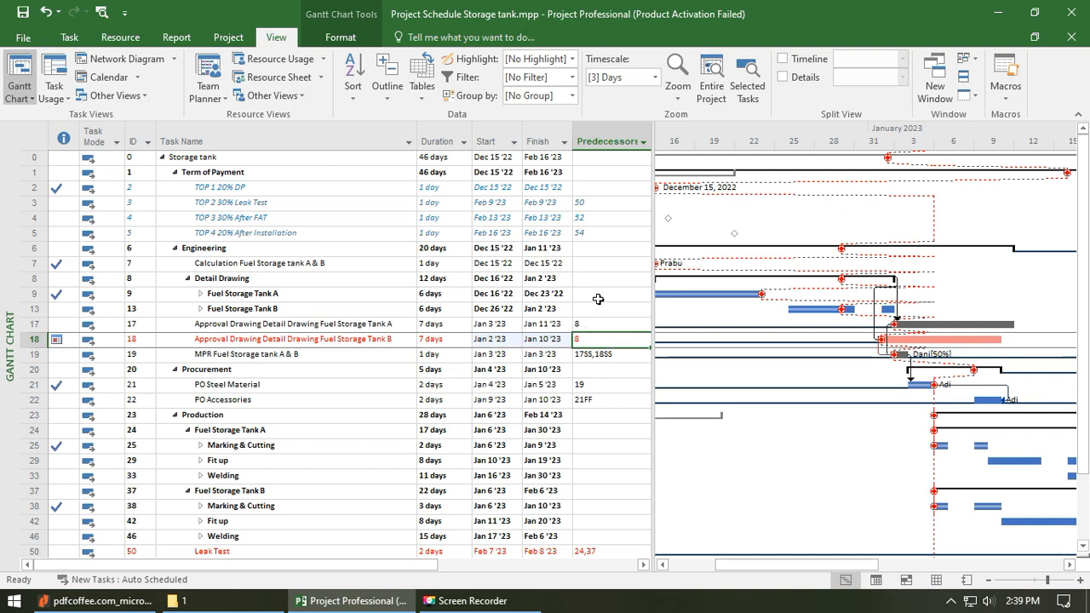
- Change the Fuel Storage Tank B drawing approval task's constraint to Must Finish On, dated Jan 10 '23
double_click(356, 337)
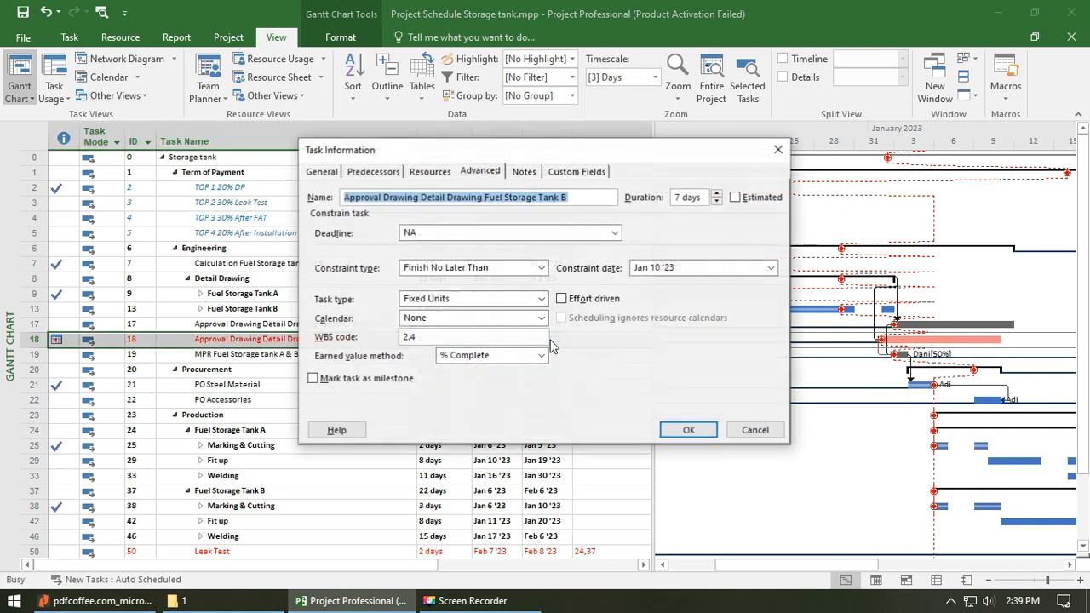
left_click(494, 269)
left_click(443, 295)
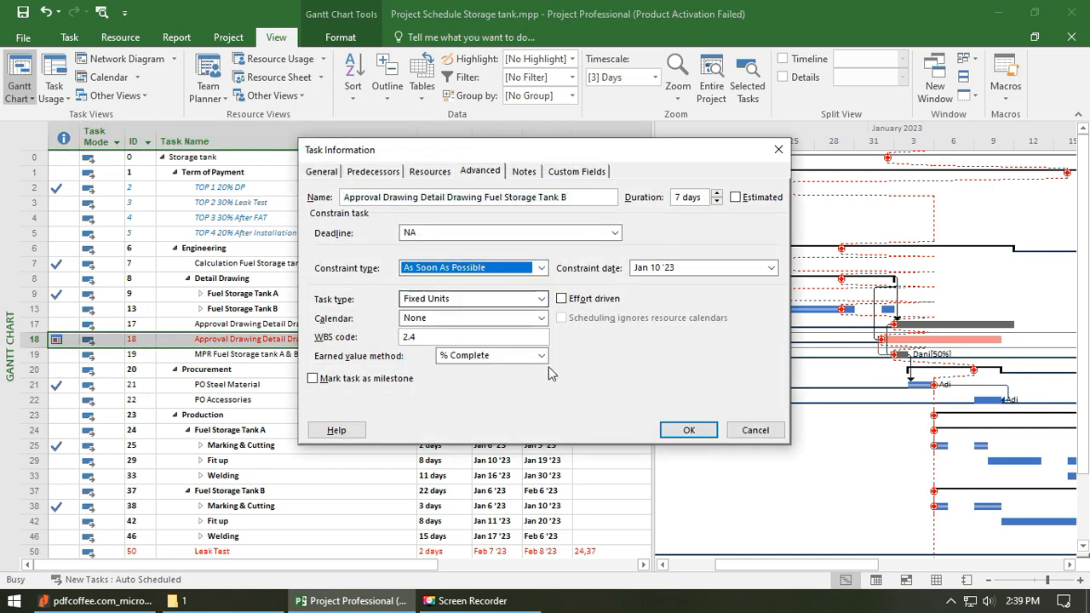
left_click(531, 269)
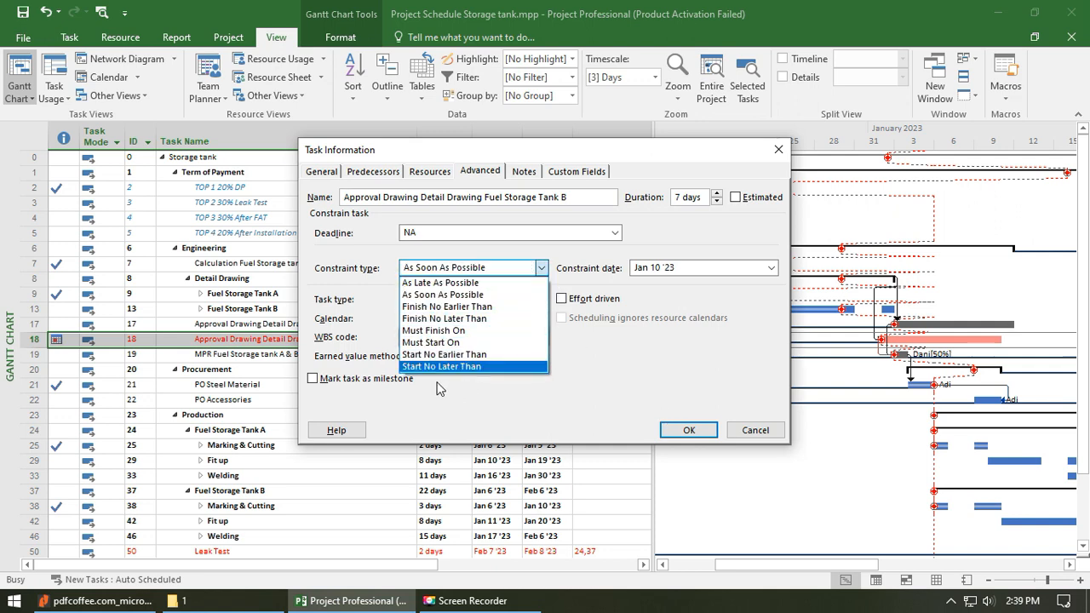
left_click(474, 331)
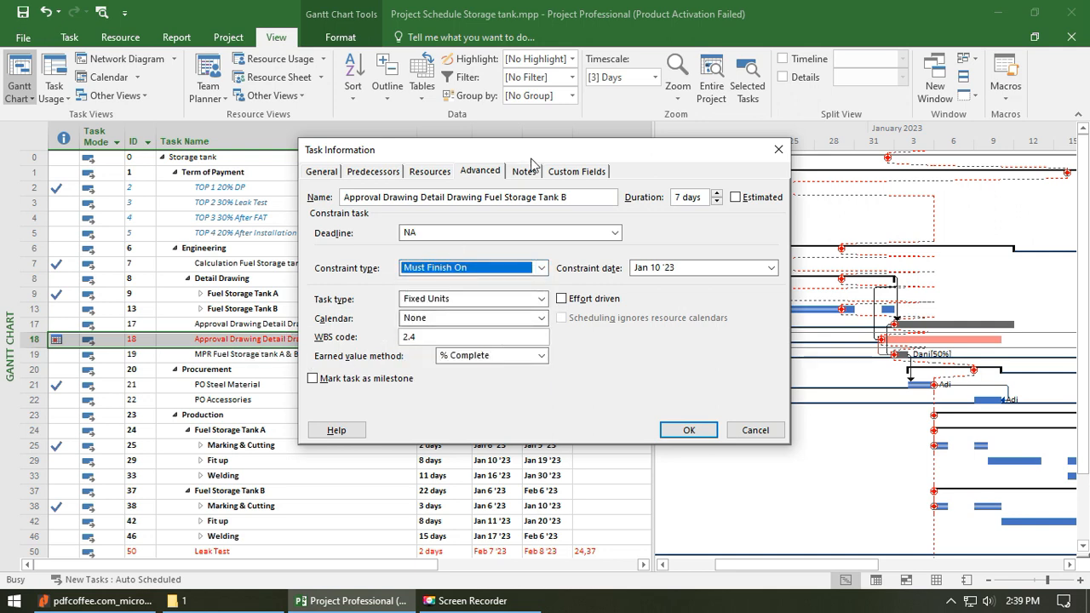
left_click_drag(531, 162, 740, 107)
left_click(896, 378)
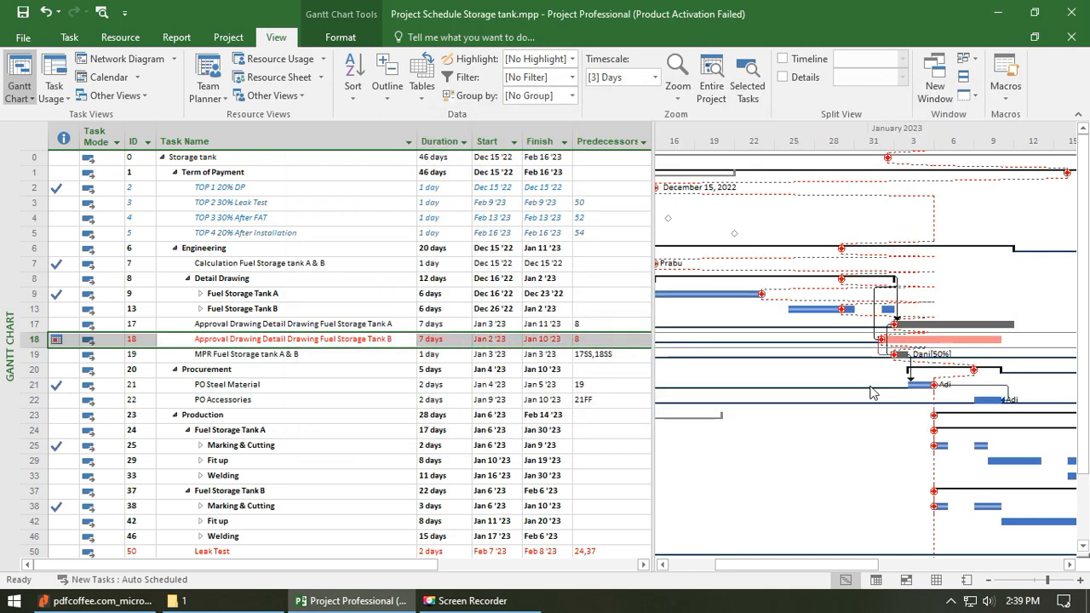
left_click(324, 384)
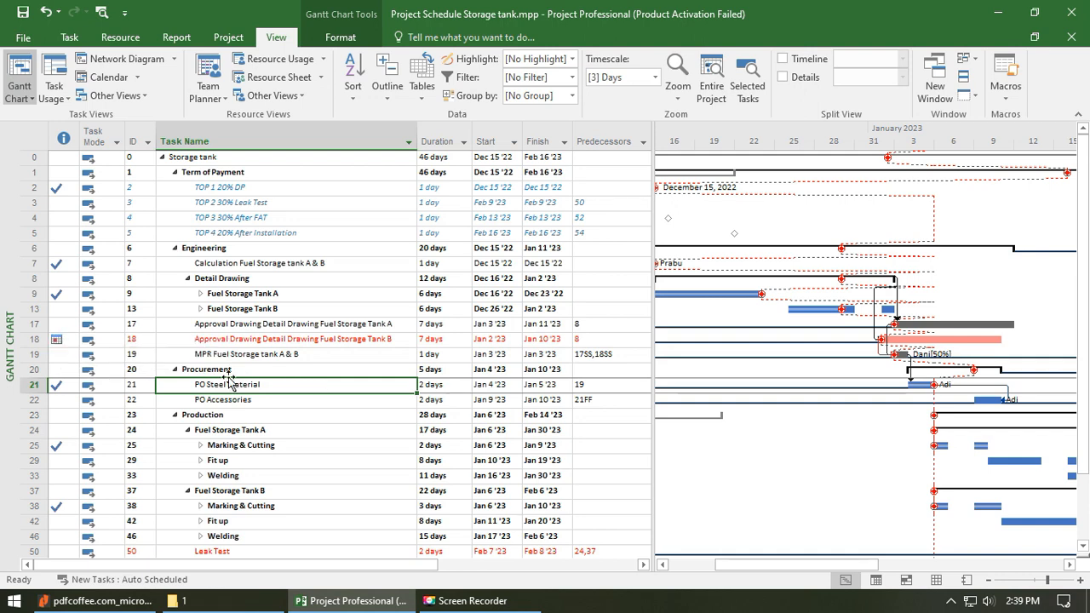
- Give the Fuel Storage Tank B drawing approval task a Finish No Later Than constraint dated Jan 12 '23
double_click(364, 337)
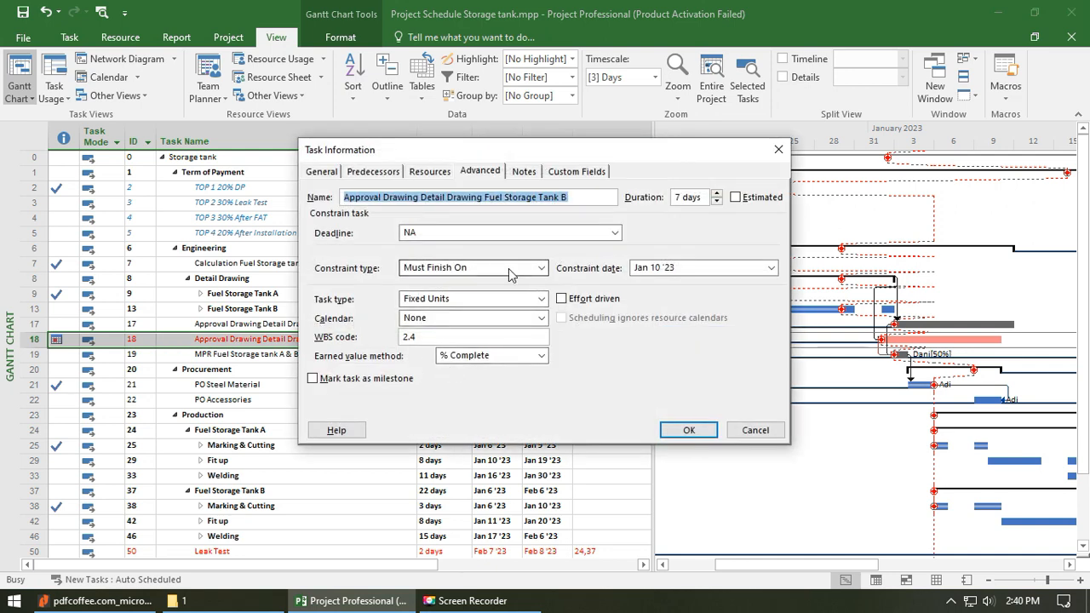
left_click(769, 267)
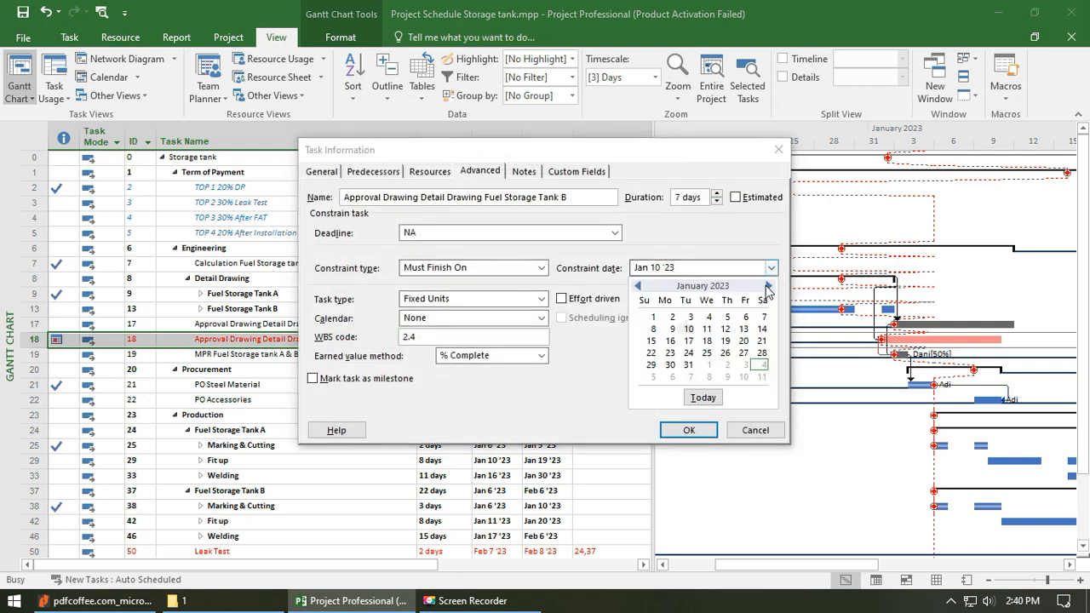
left_click(534, 281)
left_click(539, 267)
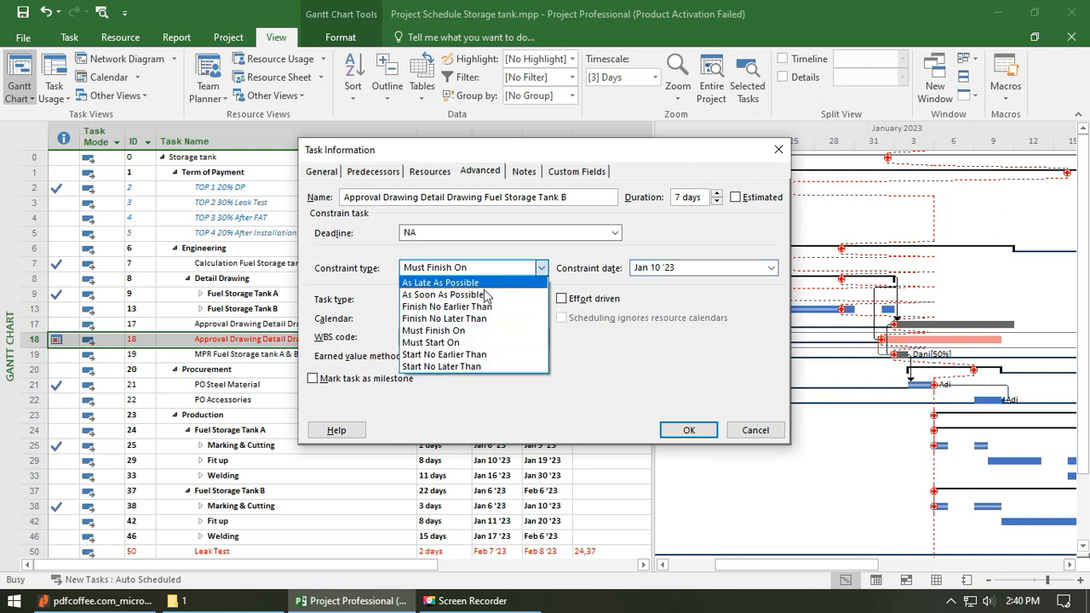
left_click(425, 320)
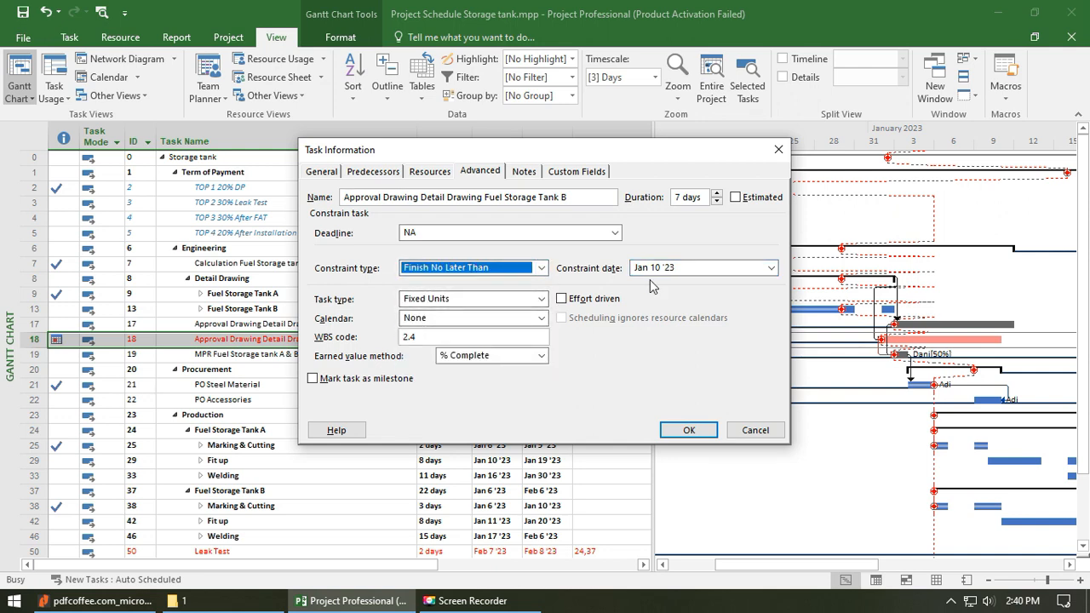
left_click(770, 268)
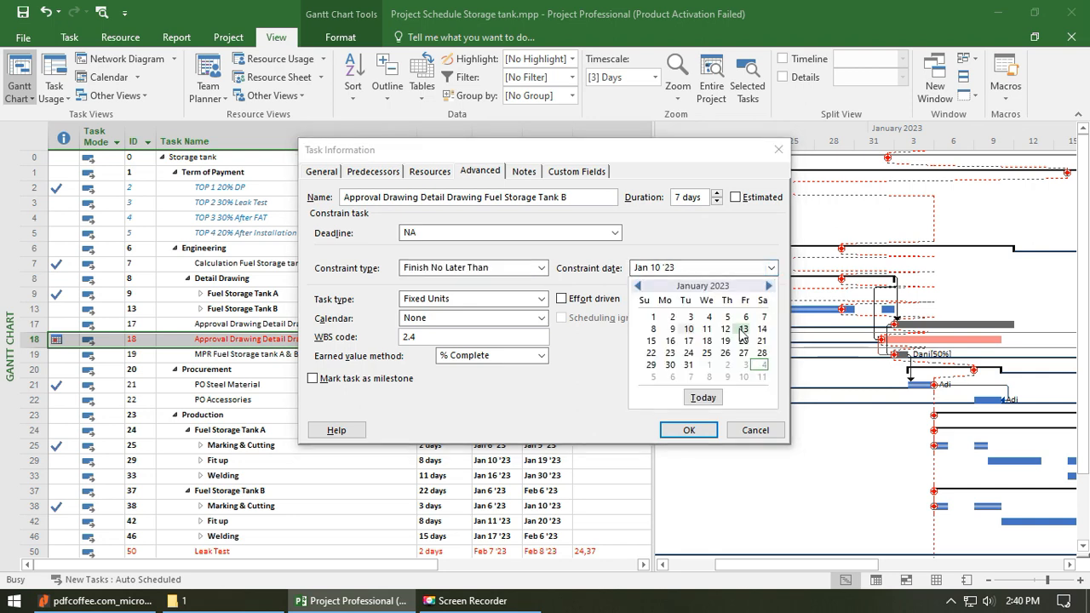
left_click(743, 329)
left_click(688, 430)
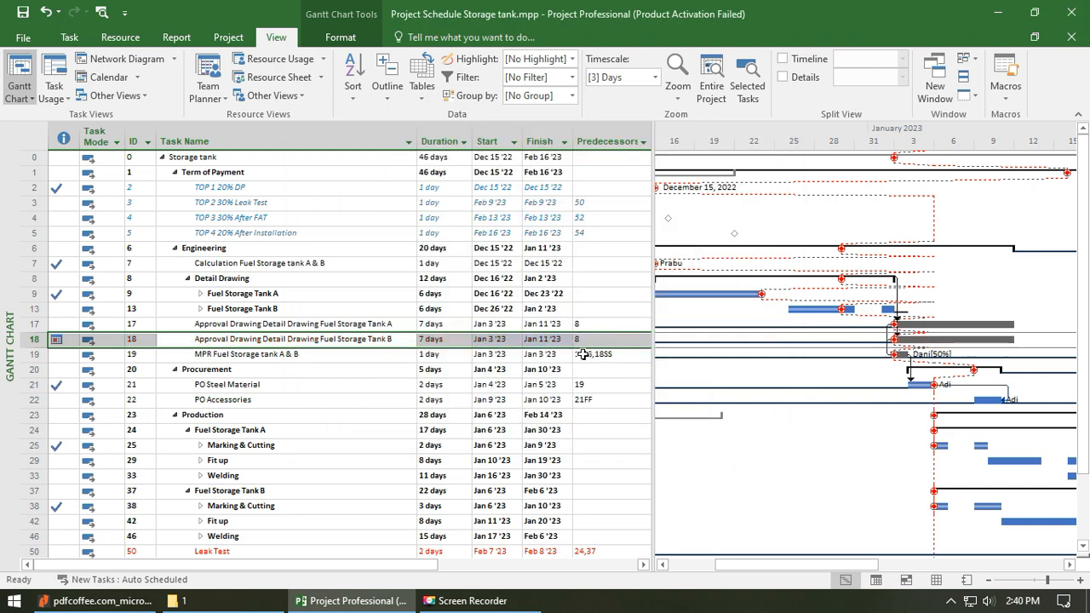
left_click(337, 355)
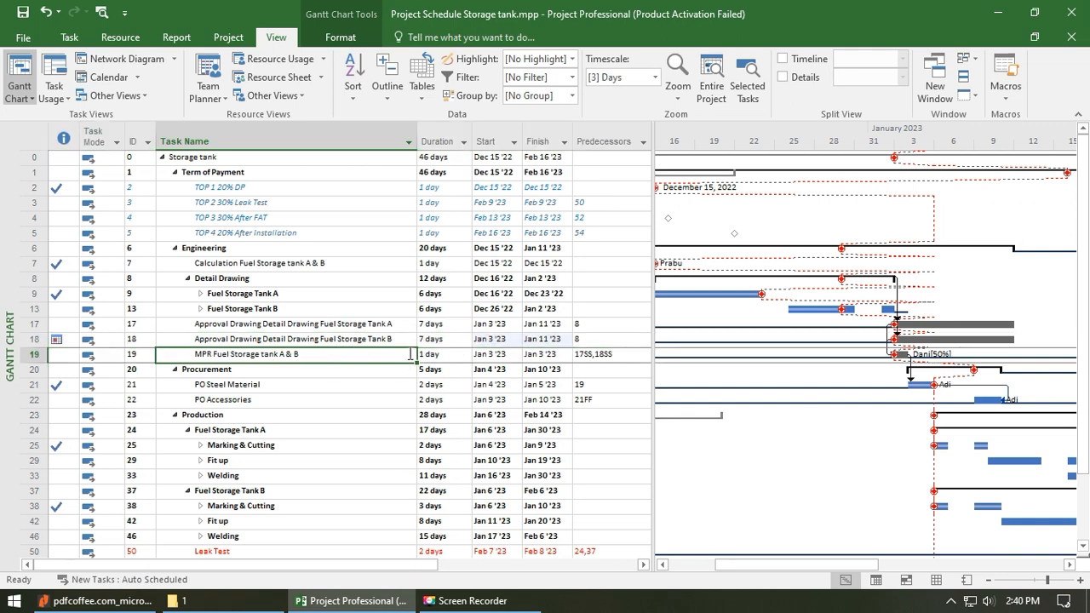
- Move the Fuel Storage Tank B drawing approval task's Finish No Later Than constraint date to Jan 13 '23
double_click(392, 336)
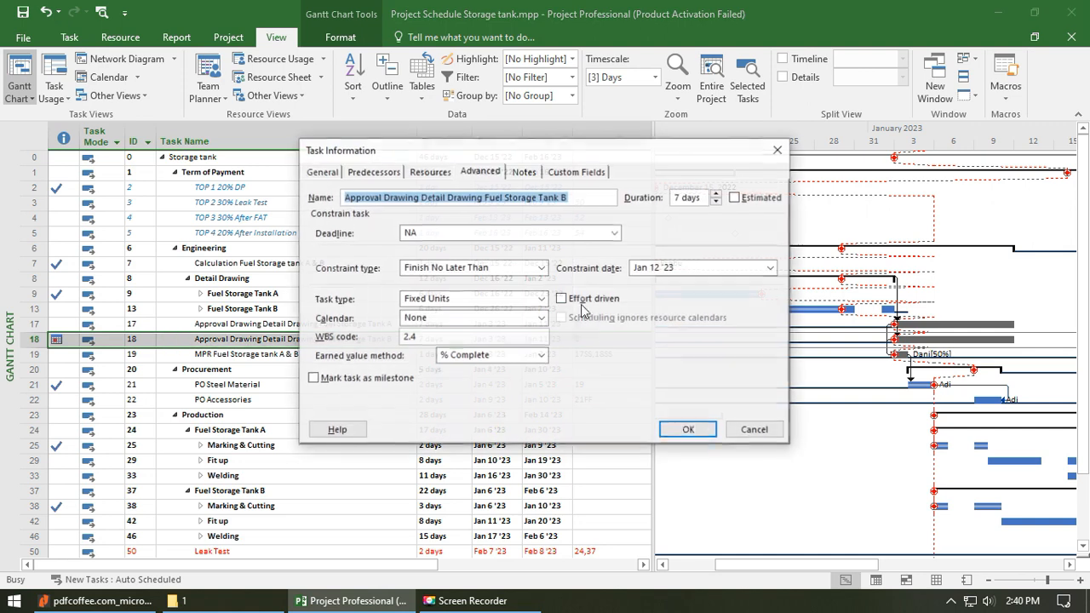
left_click(543, 269)
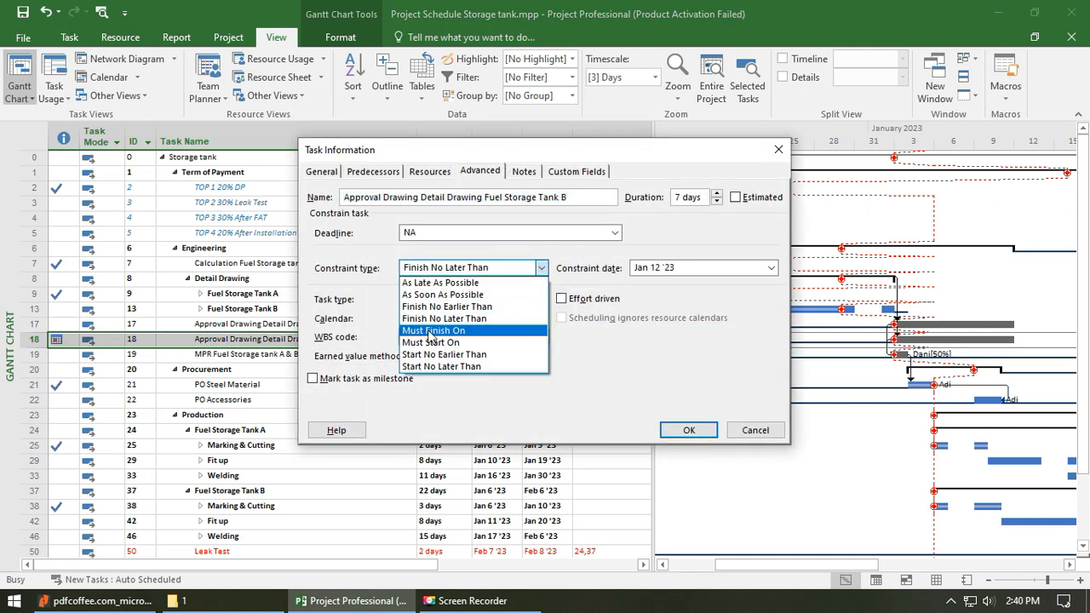
left_click(492, 322)
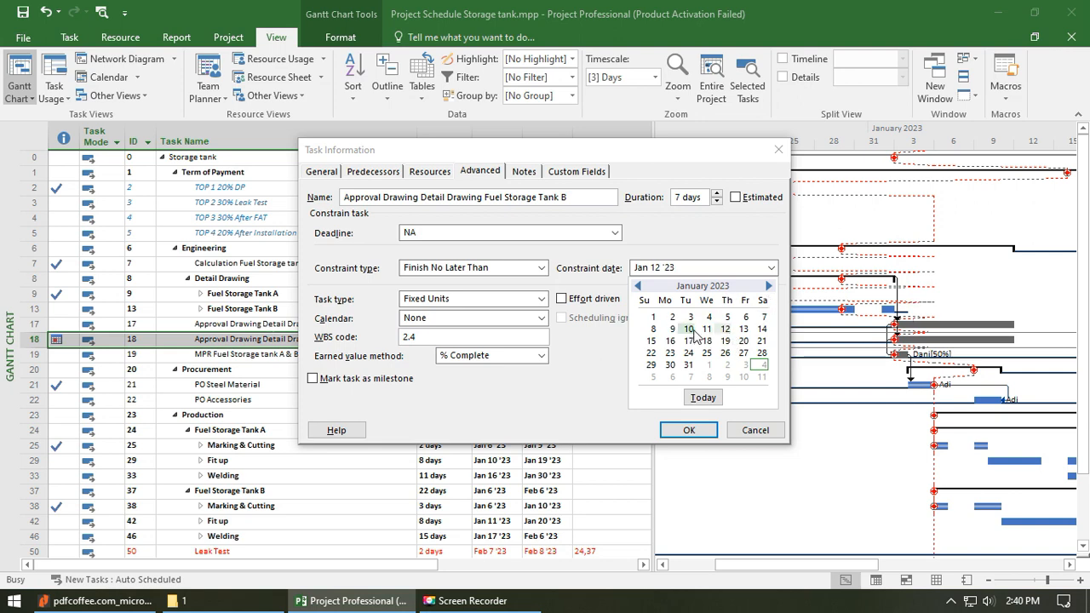
left_click(744, 330)
left_click(689, 430)
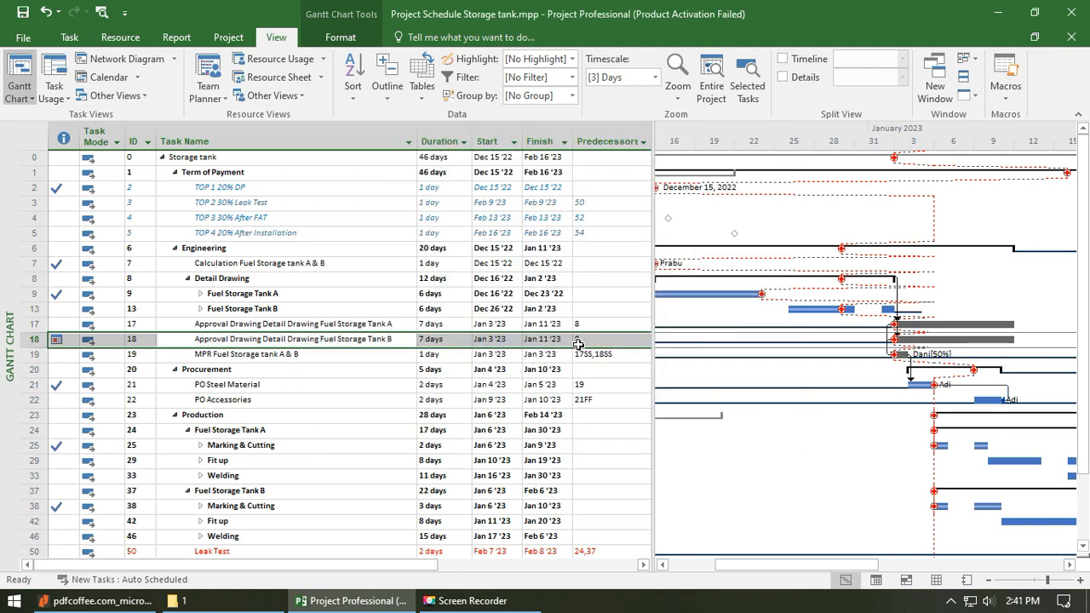
- Switch the Fuel Storage Tank B drawing approval task's constraint type to Must Finish On, keeping the Jan 13 '23 date
double_click(321, 340)
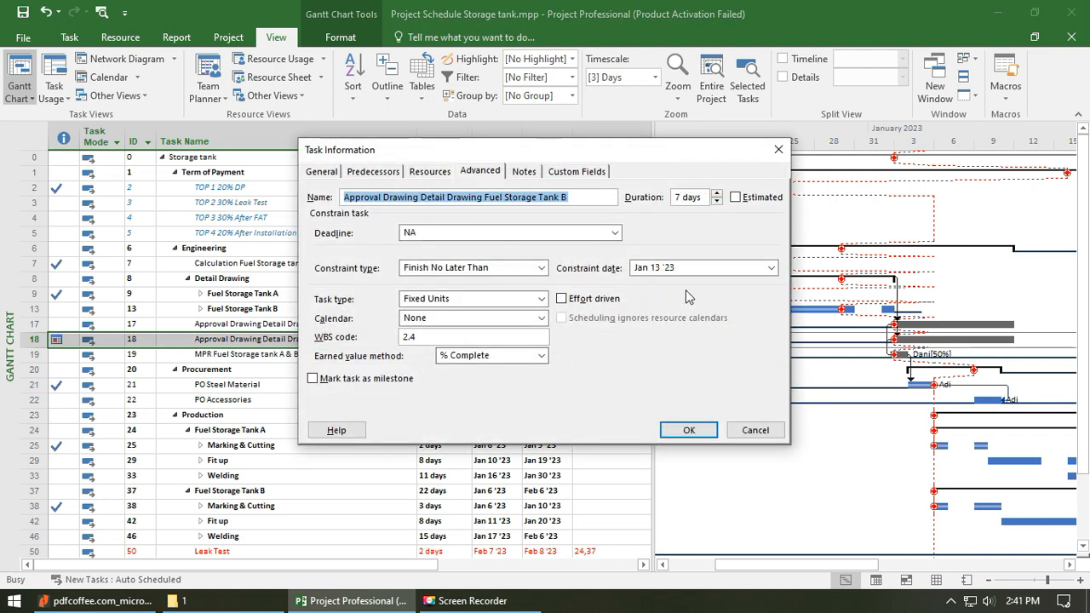
left_click(549, 268)
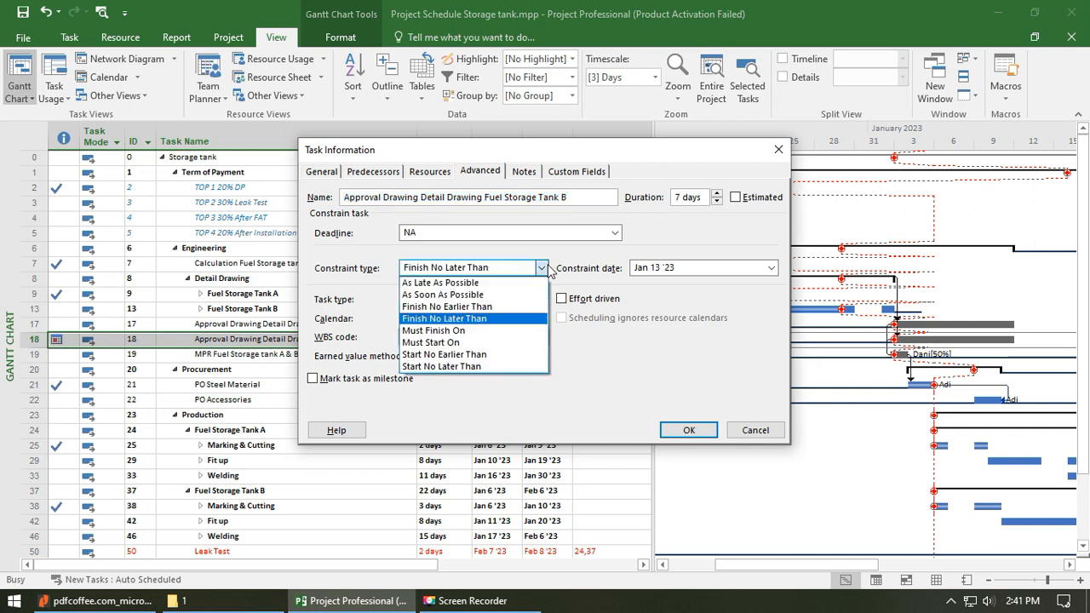
left_click(549, 268)
left_click(551, 270)
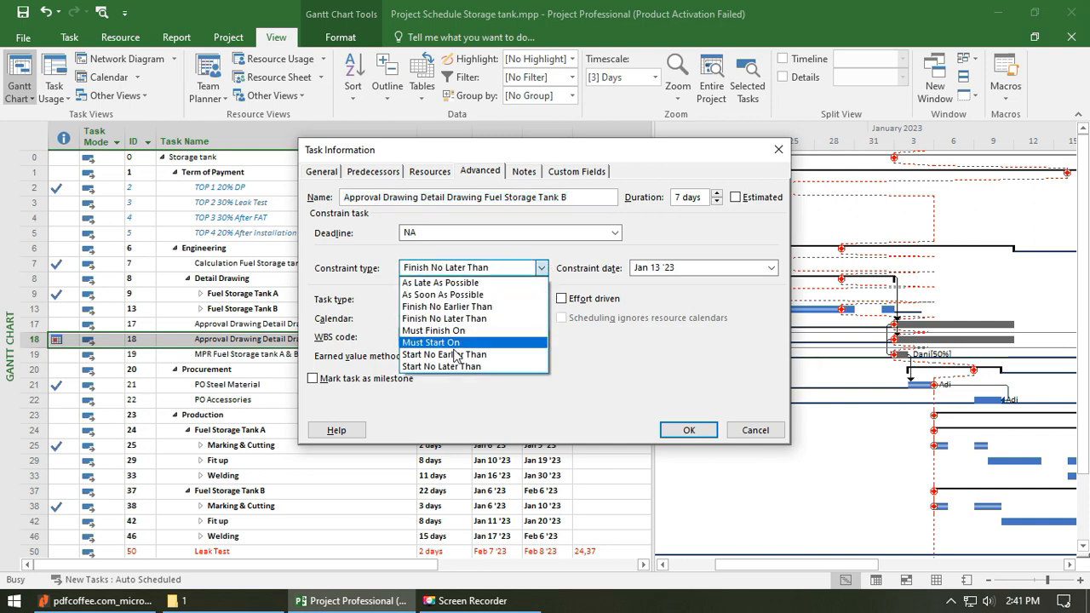
left_click(467, 333)
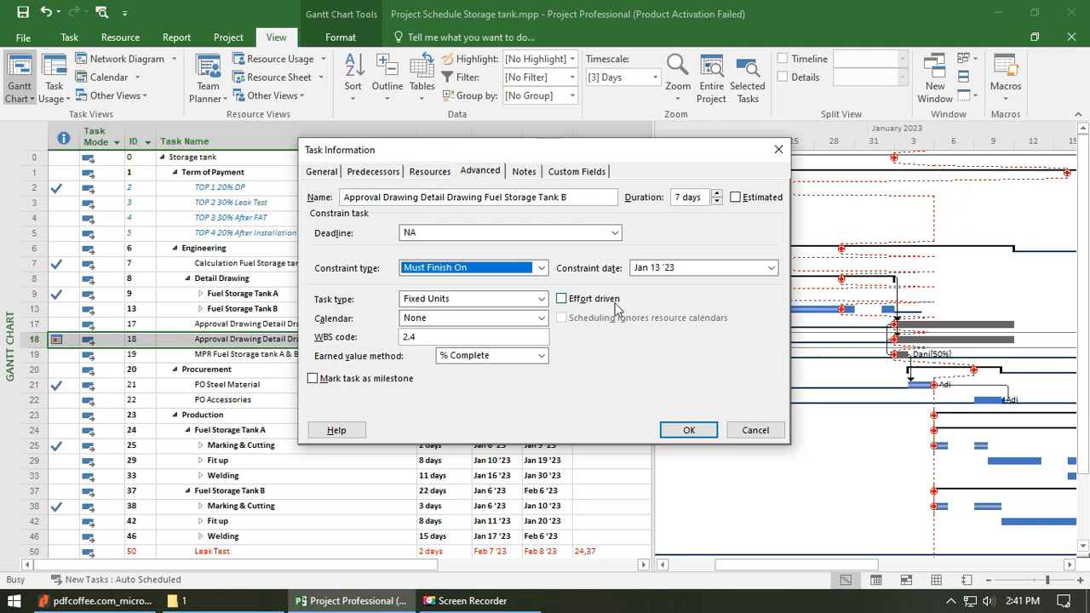
left_click(687, 432)
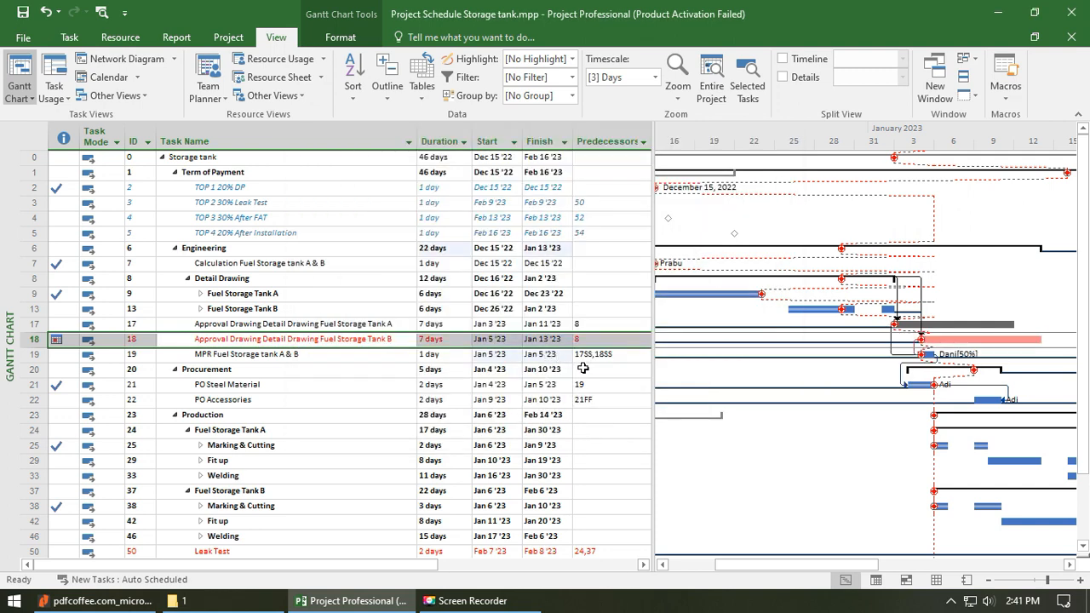
double_click(388, 342)
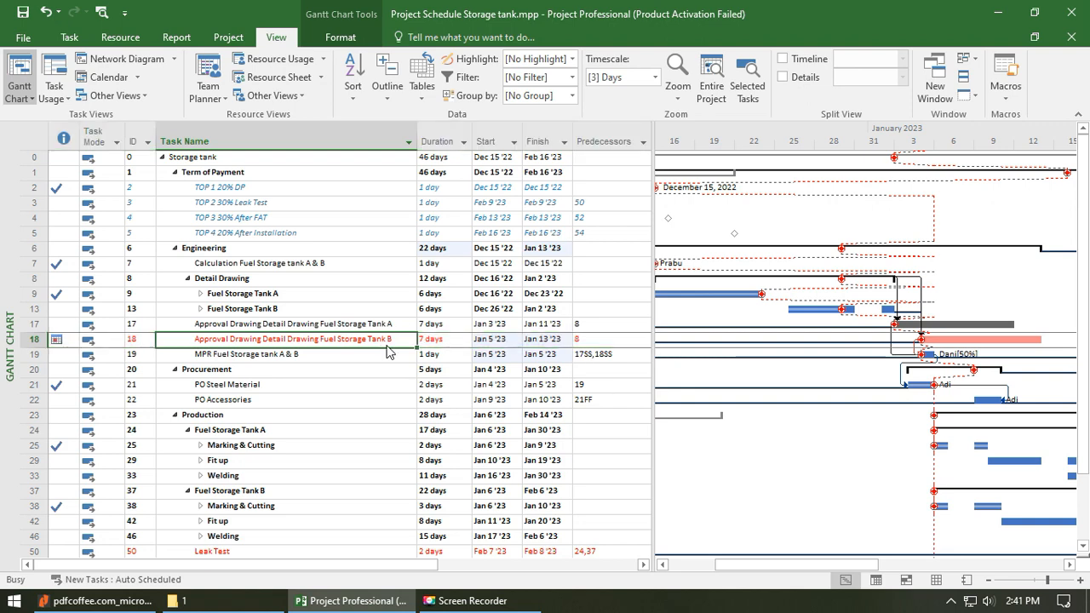
left_click(541, 267)
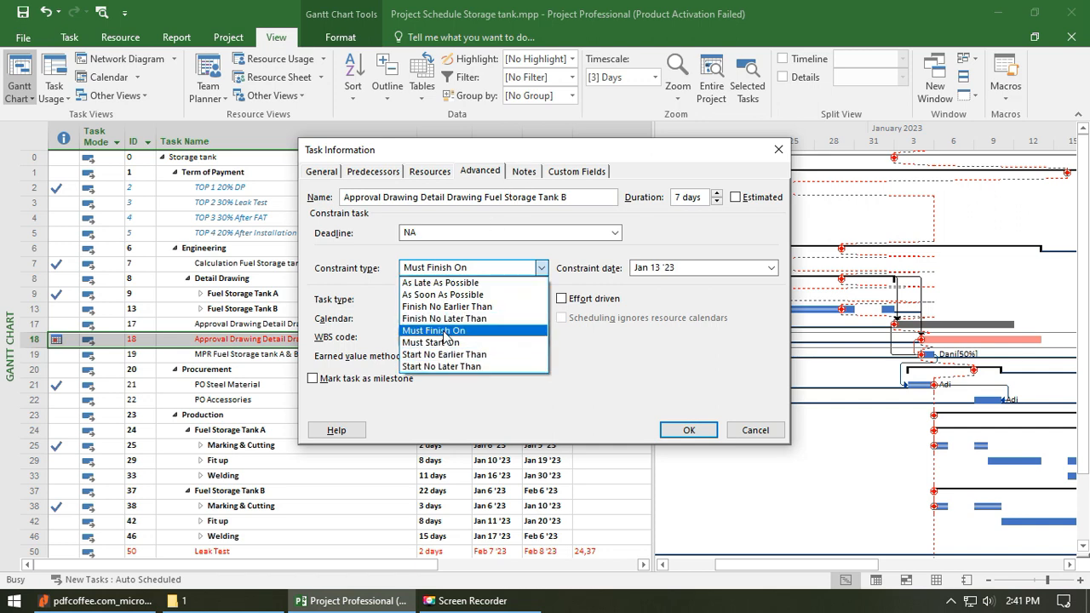
left_click(481, 357)
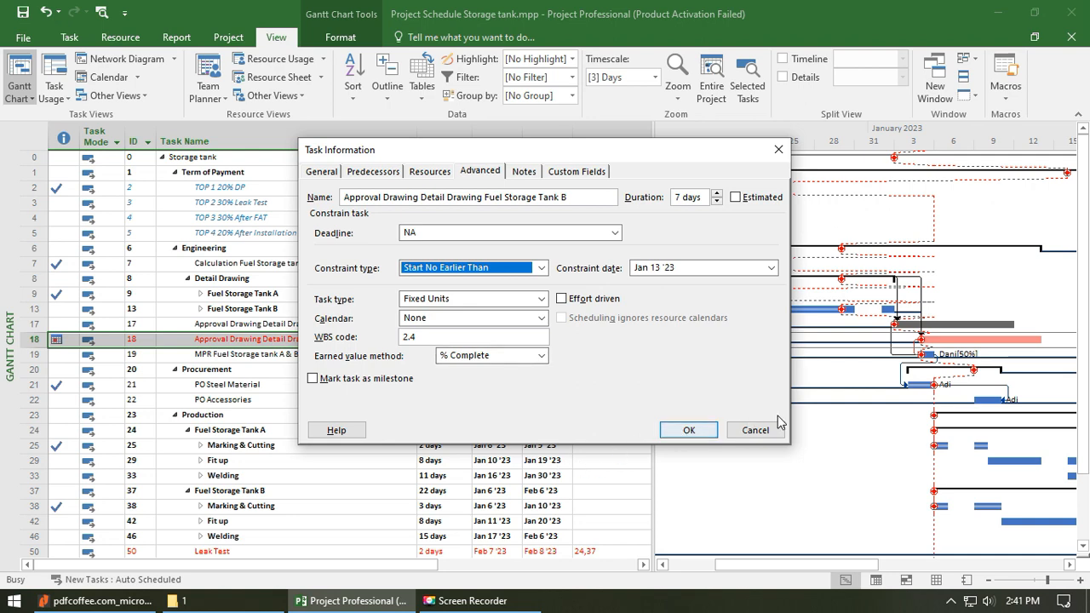
left_click(753, 434)
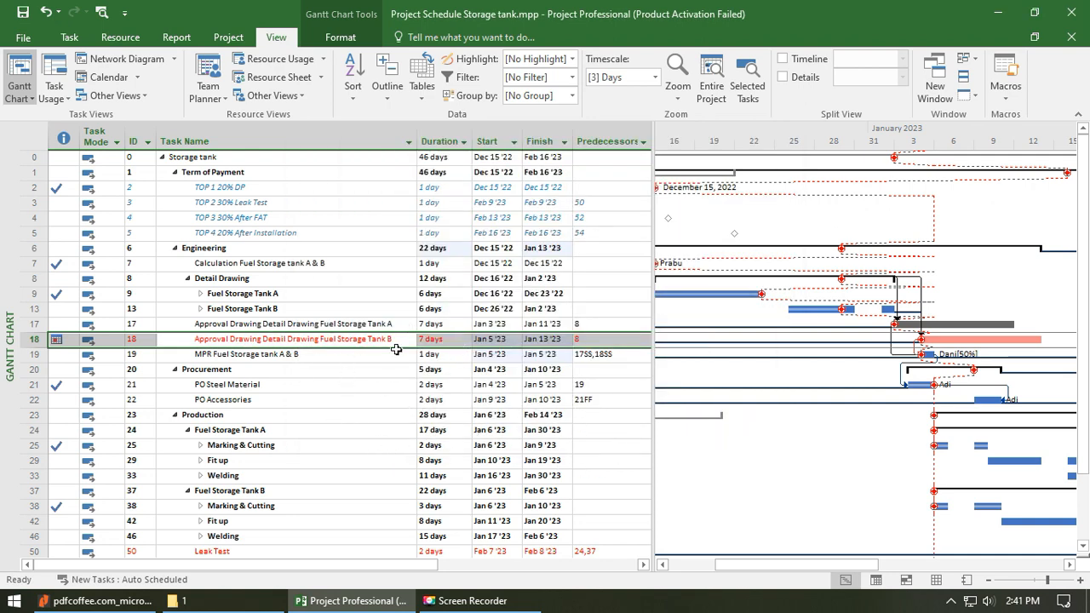
- Reset the Fuel Storage Tank B drawing approval task's constraint type to As Soon As Possible
double_click(373, 338)
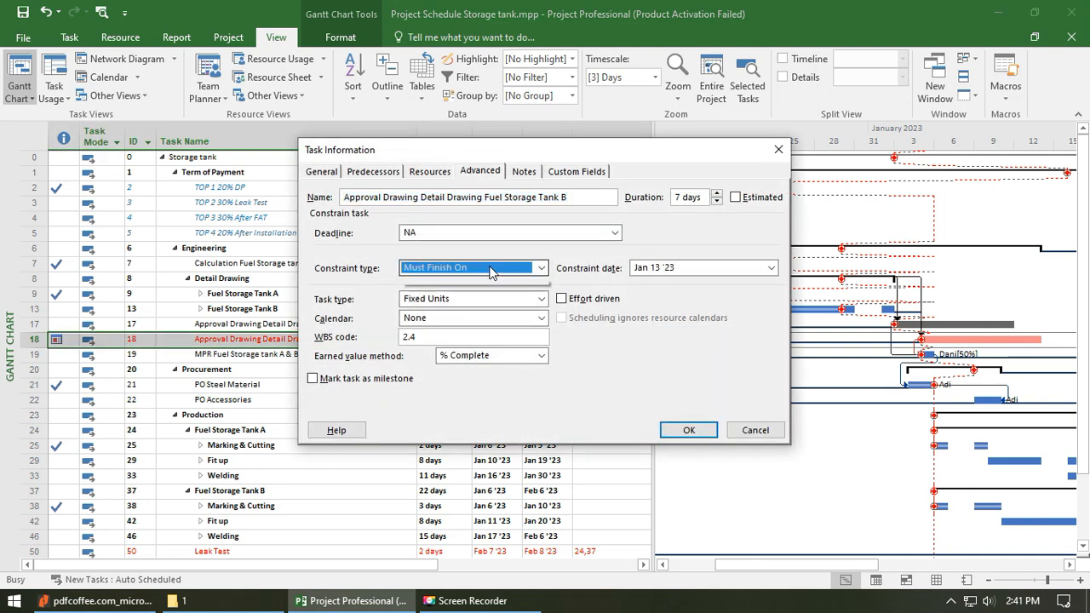
left_click(518, 267)
left_click(475, 295)
left_click(688, 430)
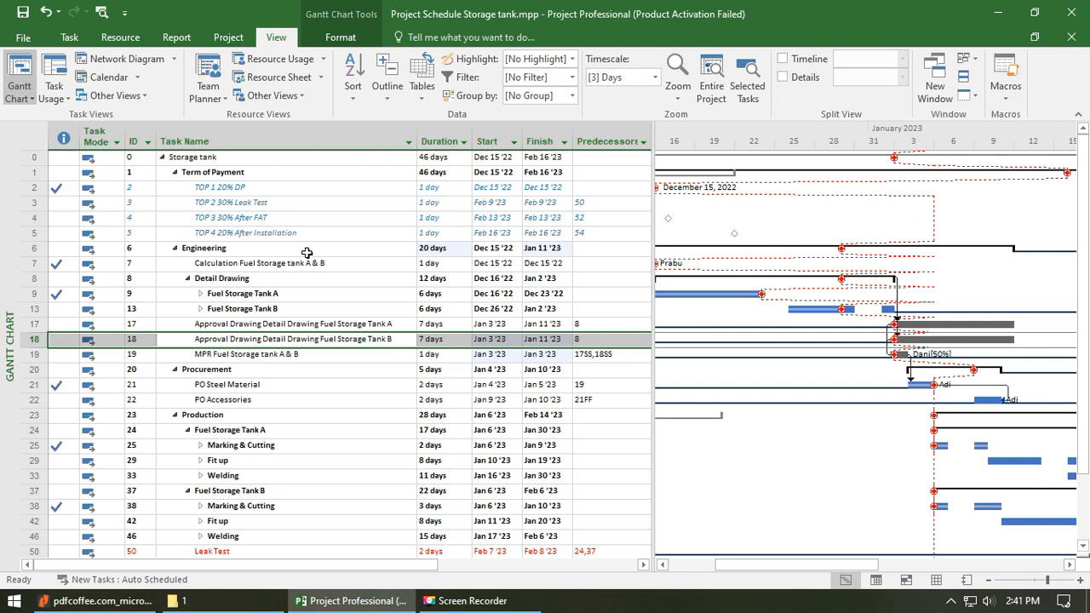
- Examine the start dates of both drawing approval tasks and open the Fuel Storage Tank A approval's start date calendar
left_click(322, 329, "shift")
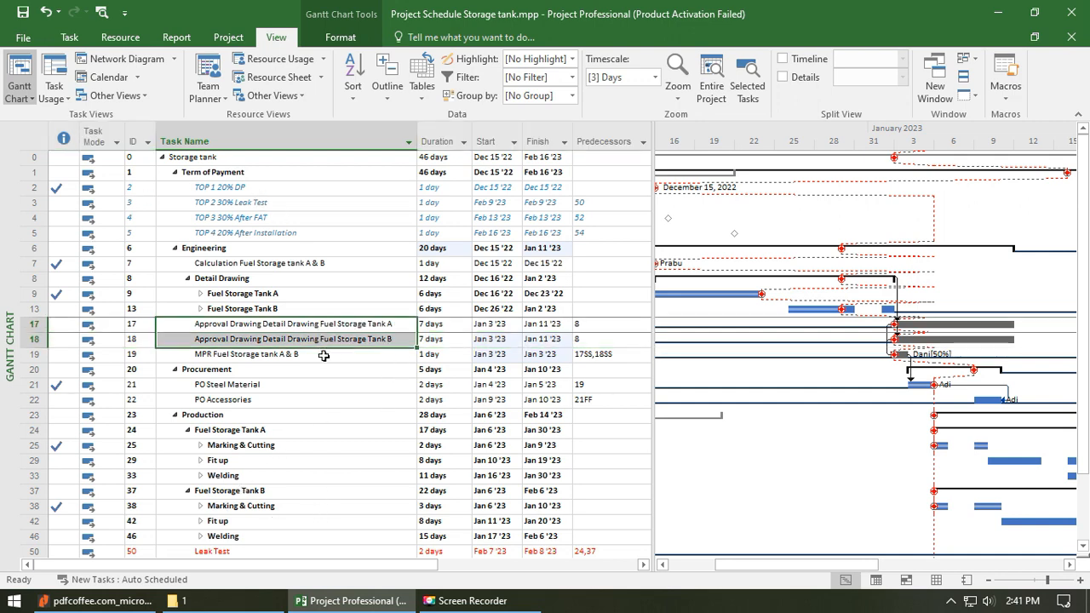
left_click(490, 326)
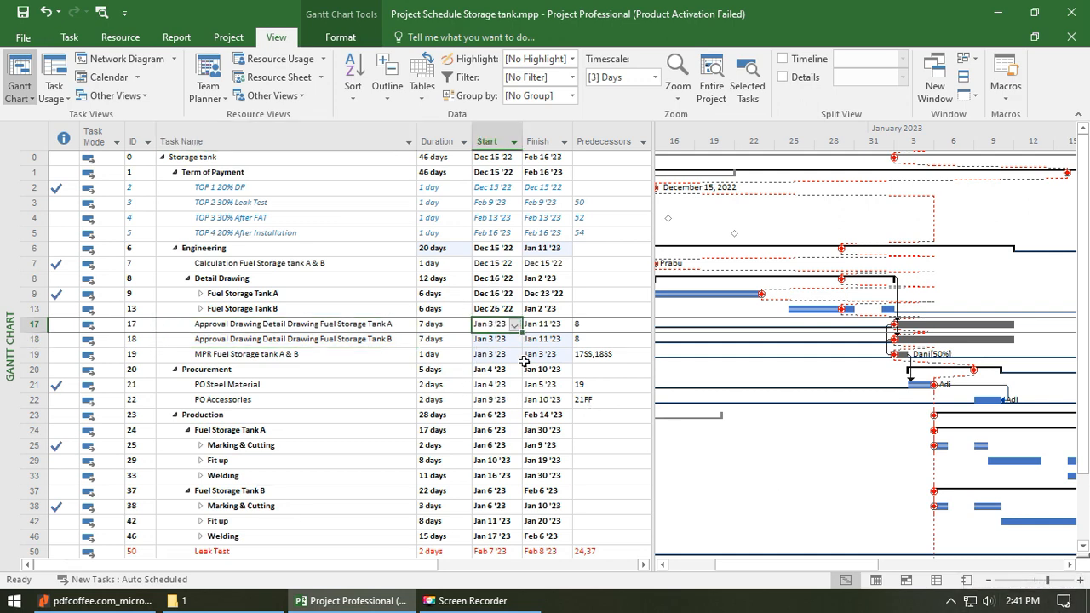
left_click(342, 344)
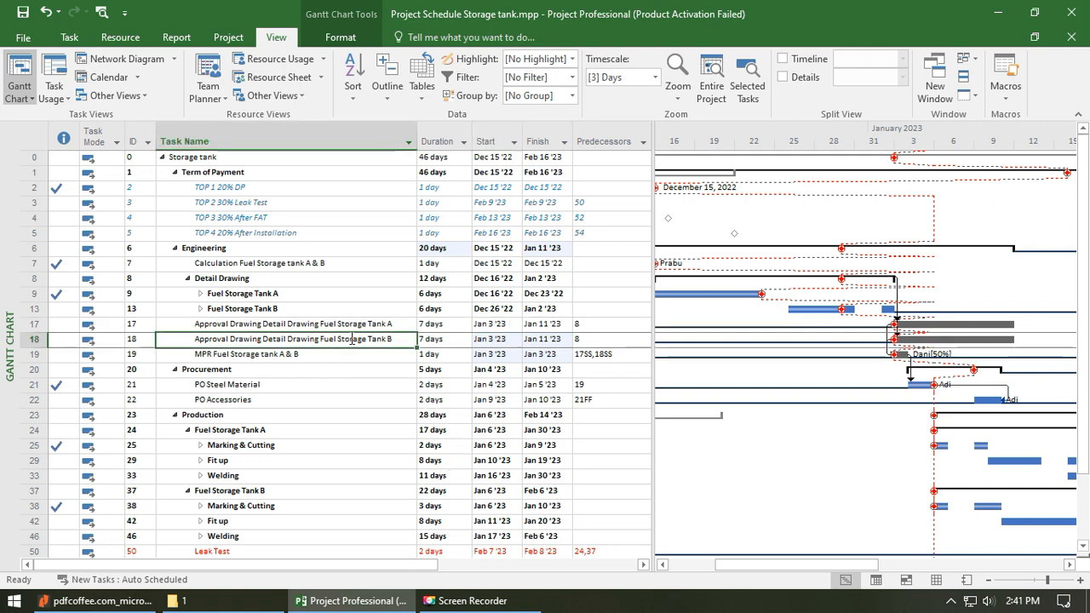
left_click(263, 323)
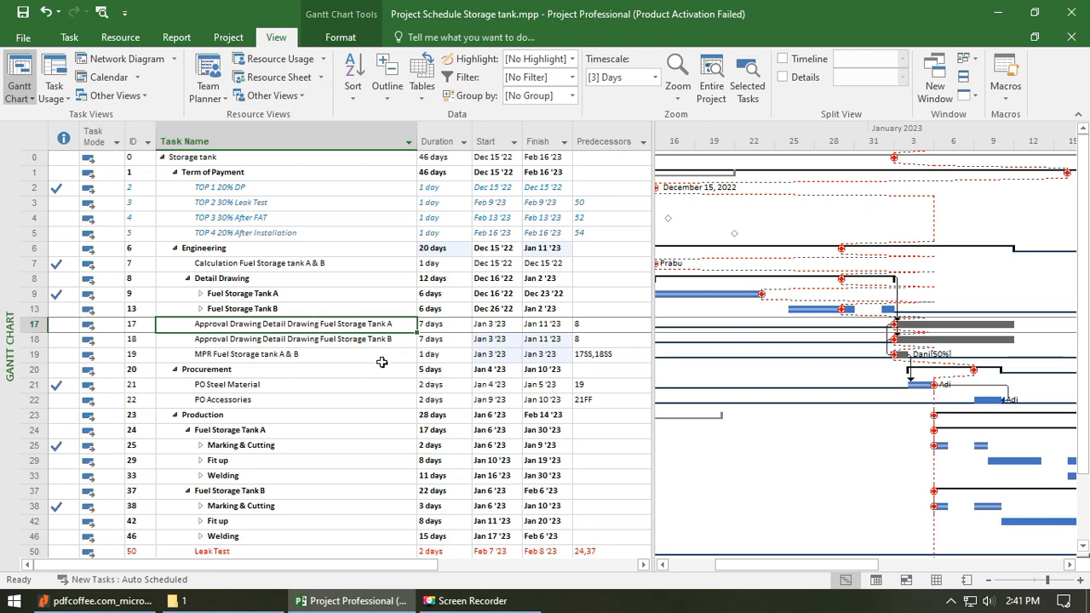
left_click(500, 325)
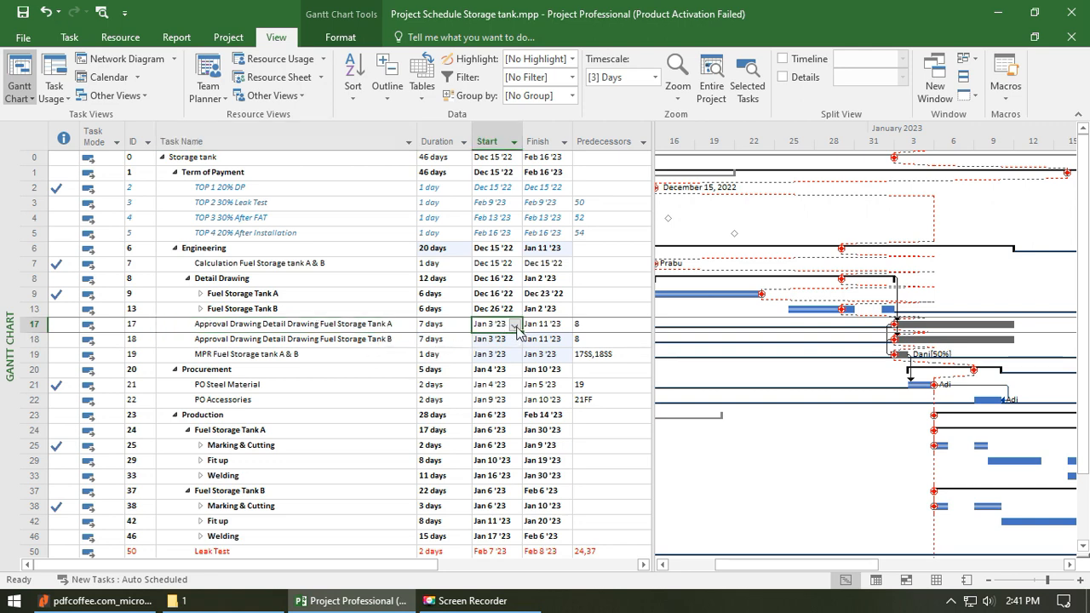
left_click(514, 324)
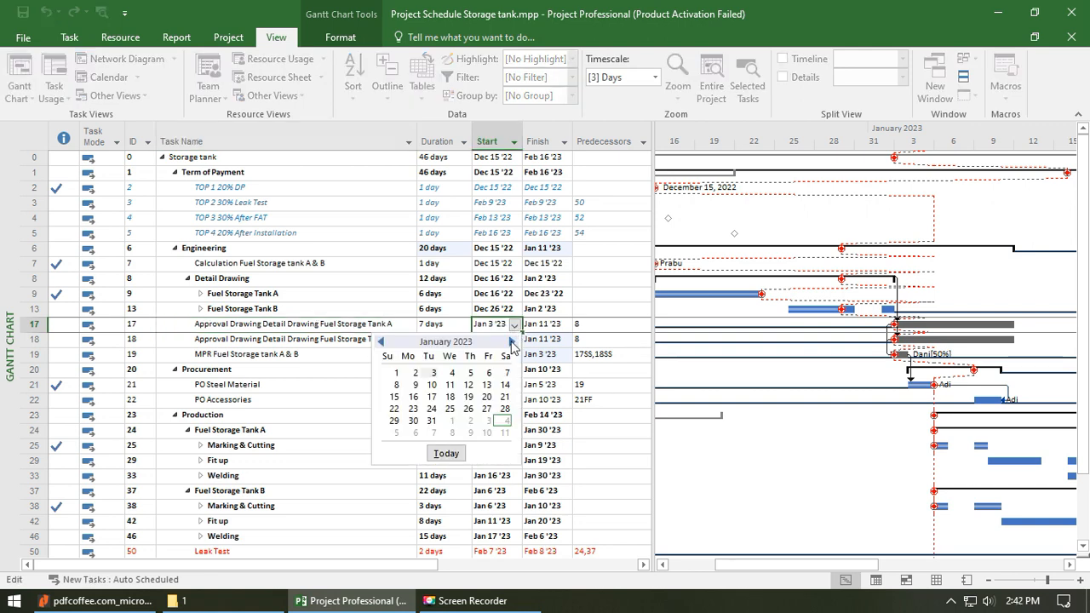
left_click(244, 346)
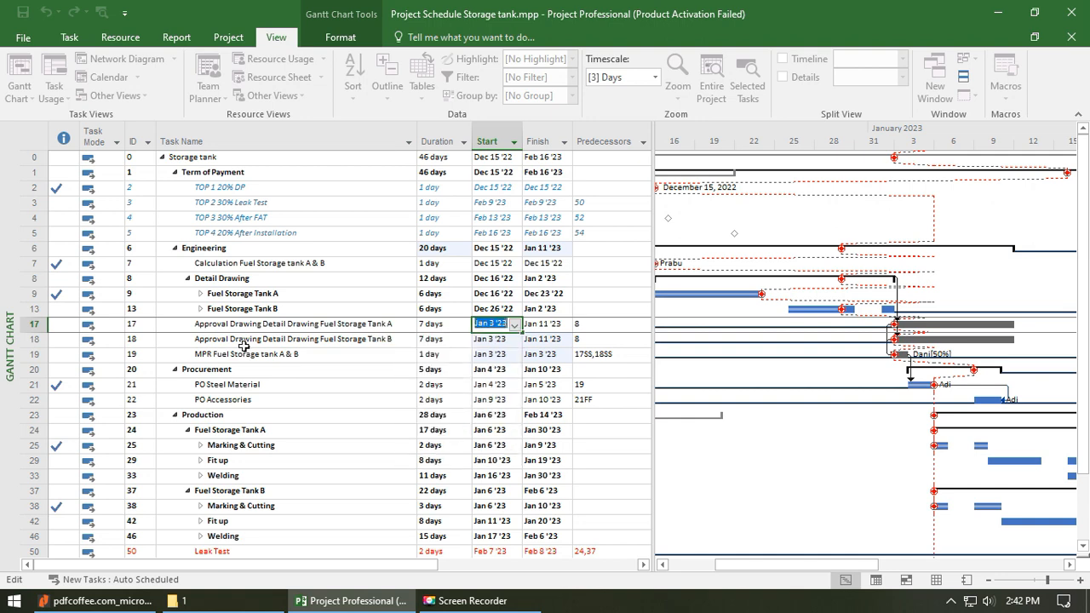
- Set the Fuel Storage Tank A drawing approval task's constraint to Start No Earlier Than with date Feb 4 '23
double_click(289, 329)
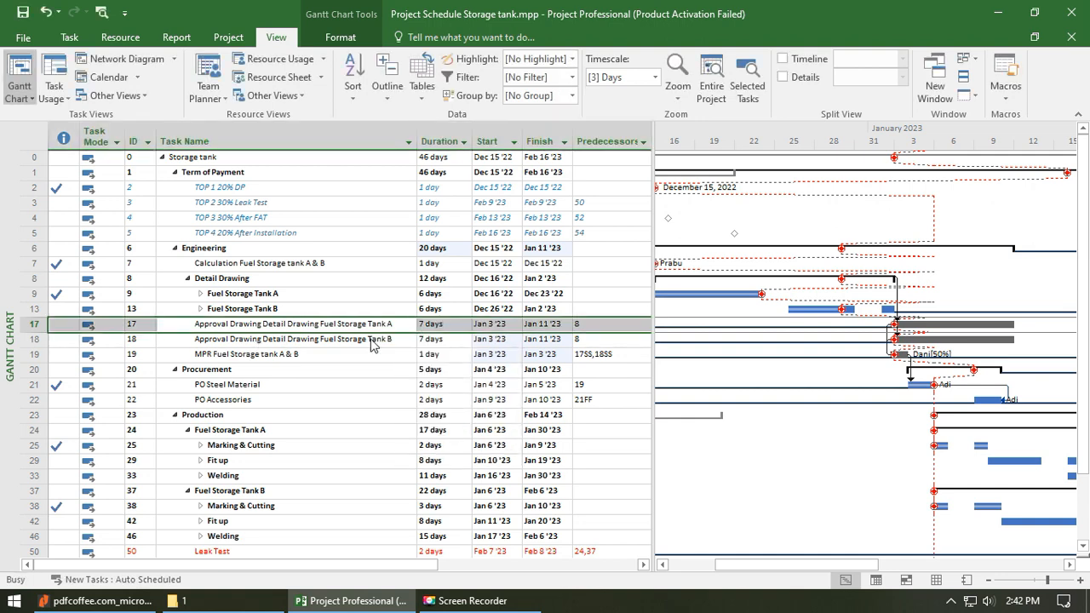
left_click(527, 273)
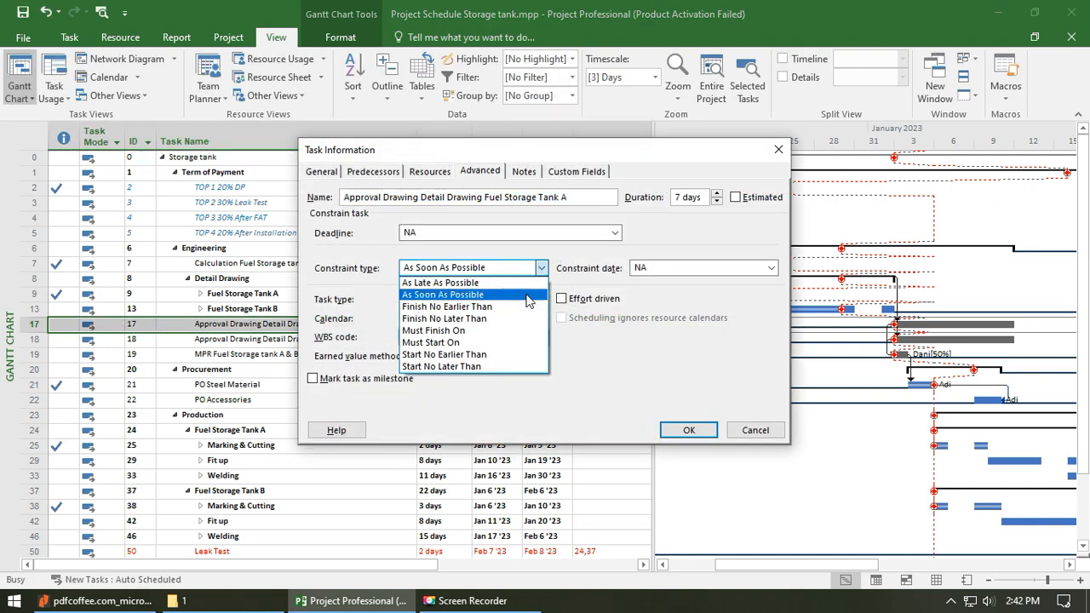
left_click(478, 355)
left_click(770, 269)
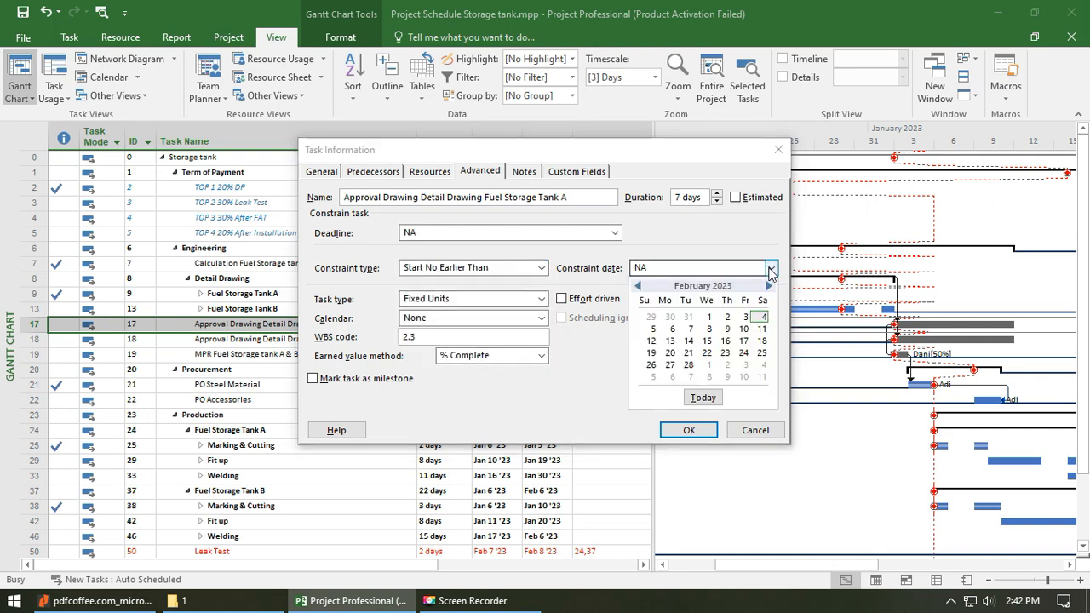
left_click(669, 151)
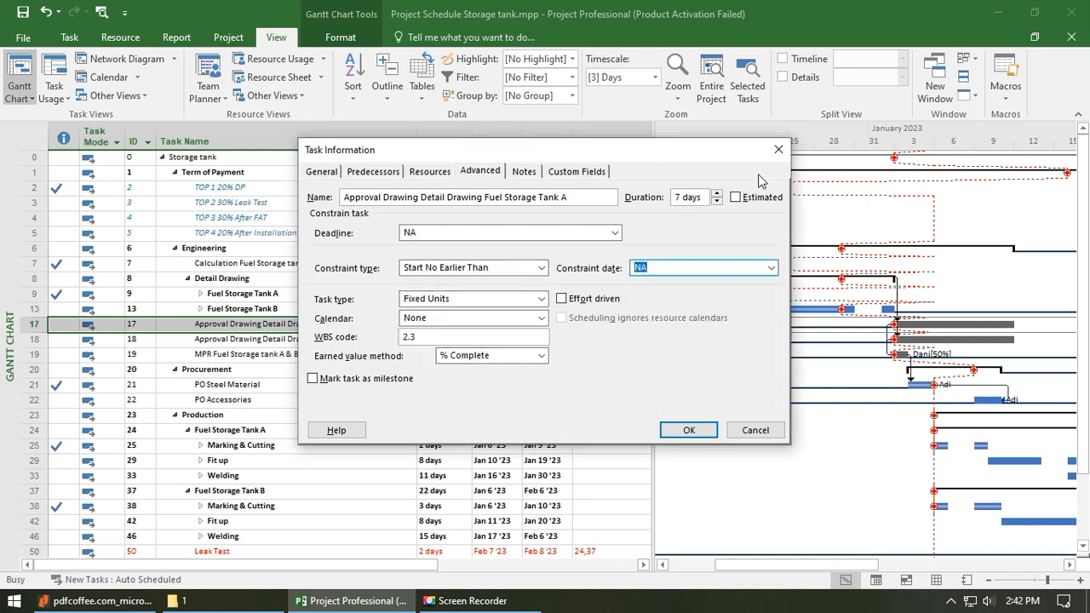
left_click(770, 269)
left_click(700, 396)
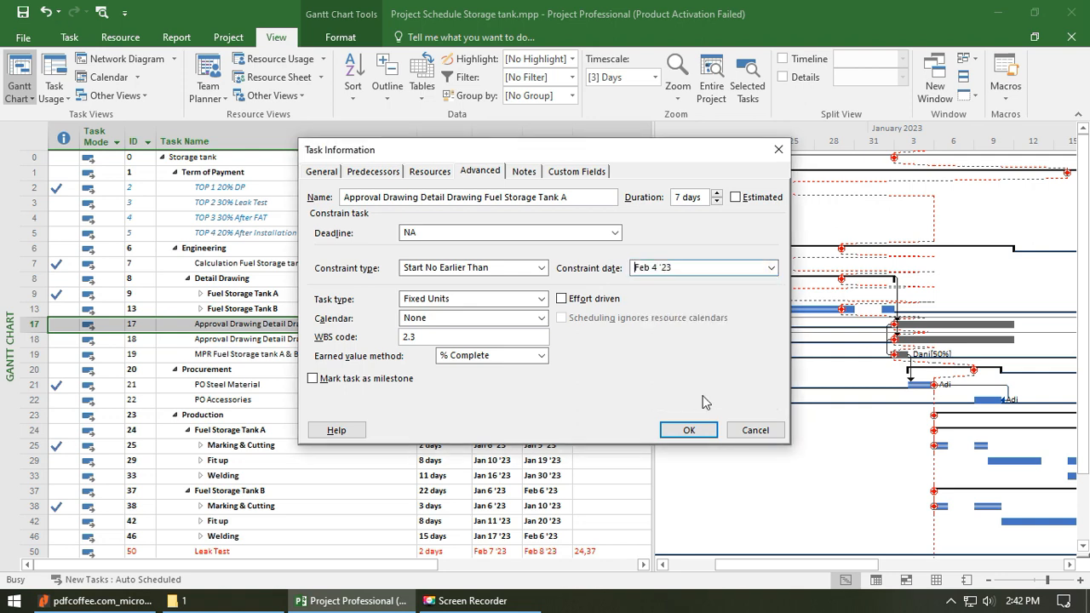
left_click(686, 429)
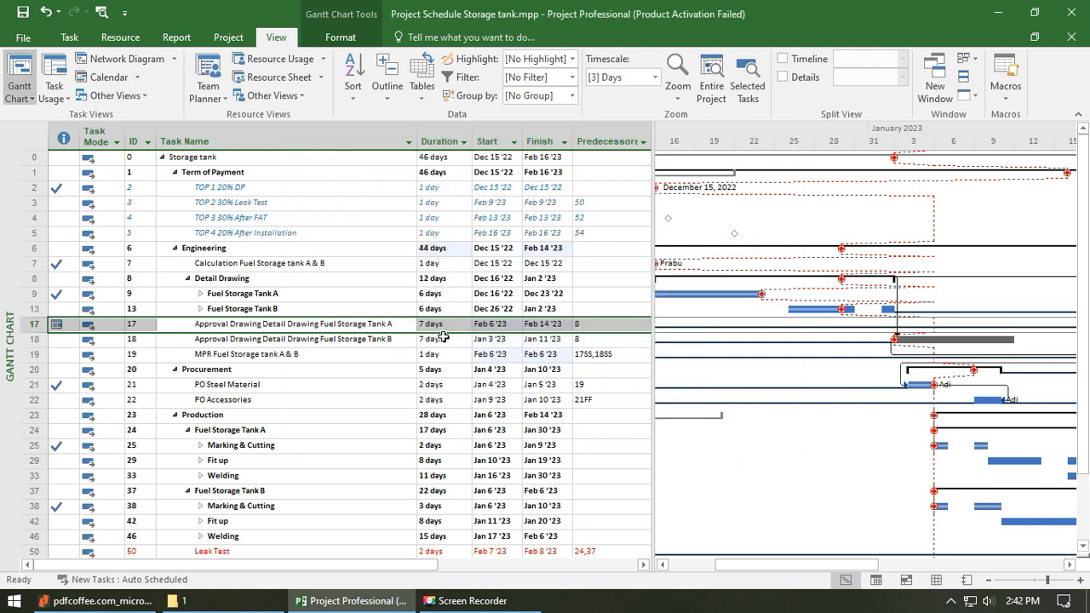
- Move the Fuel Storage Tank B drawing approval task's start date to Feb 4 '23, removing its predecessor link and accepting the next working day
left_click(375, 327)
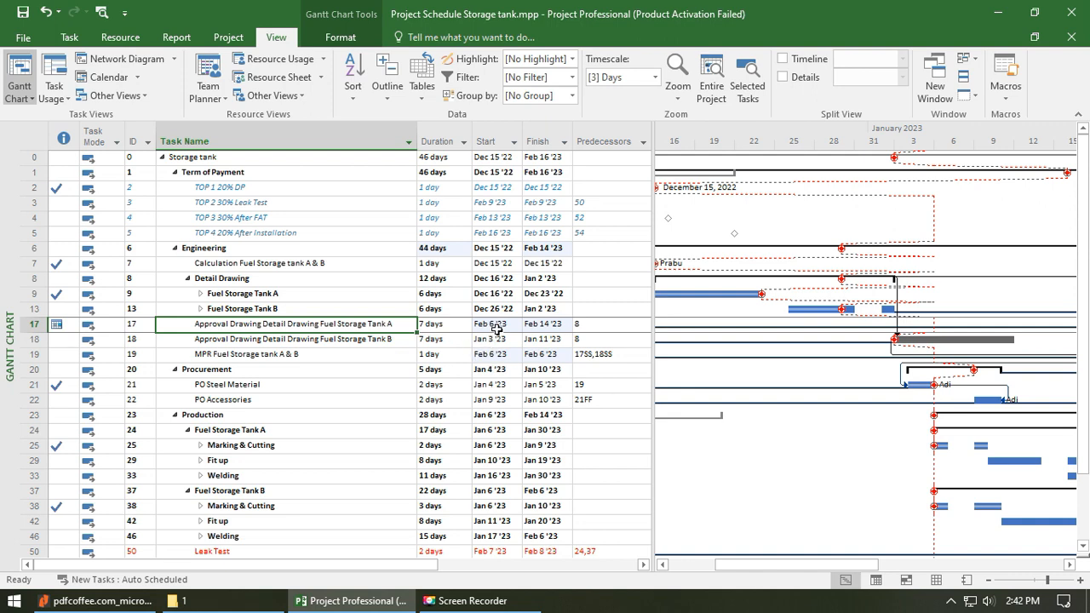
left_click(354, 347)
left_click(362, 324)
left_click(352, 340)
left_click(493, 340)
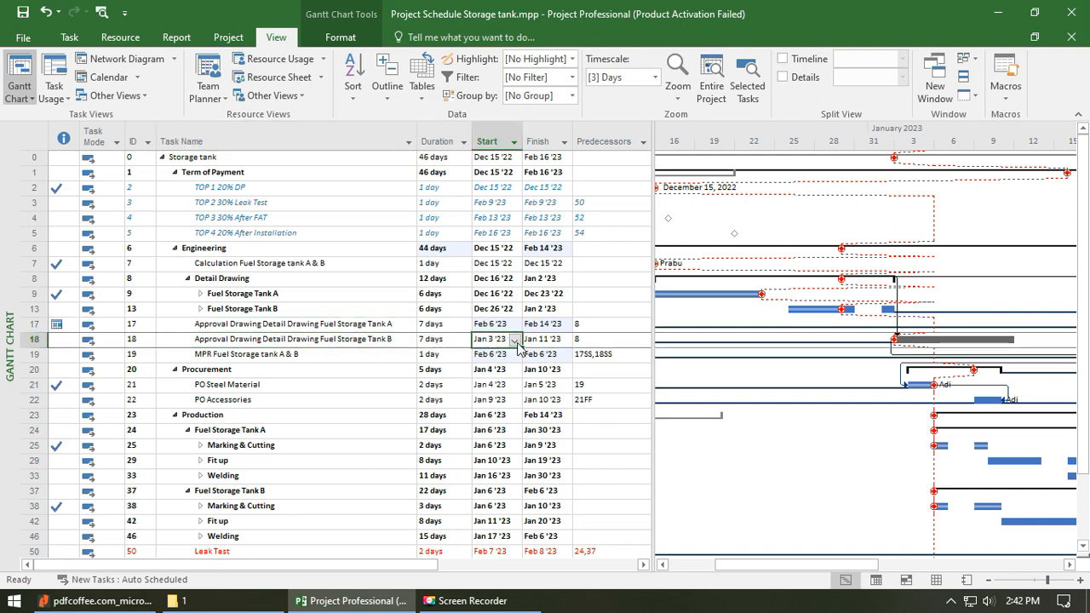
left_click(514, 339)
left_click(445, 468)
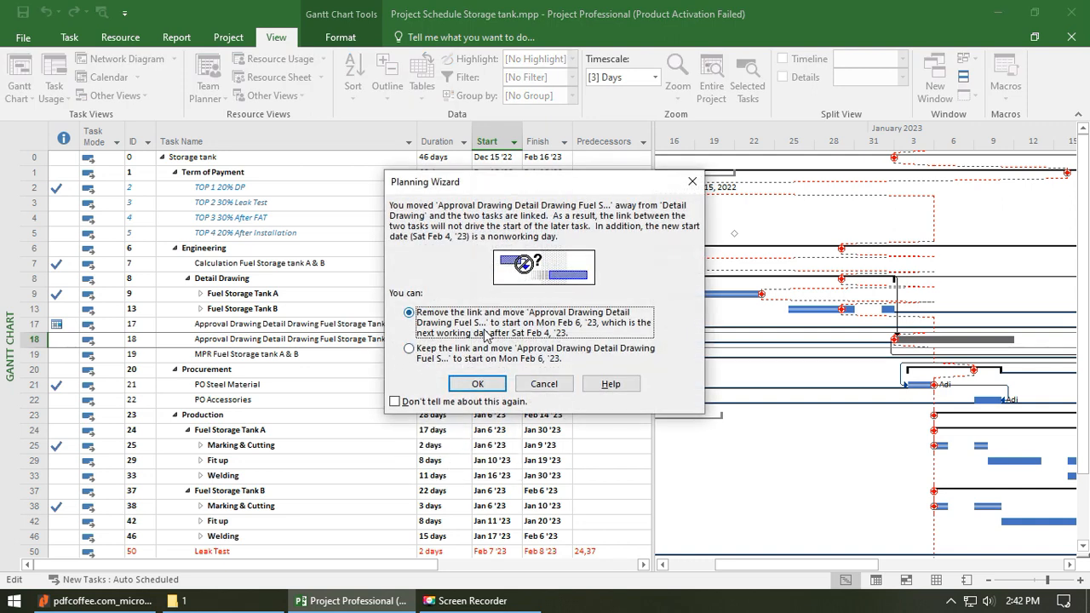
left_click(478, 383)
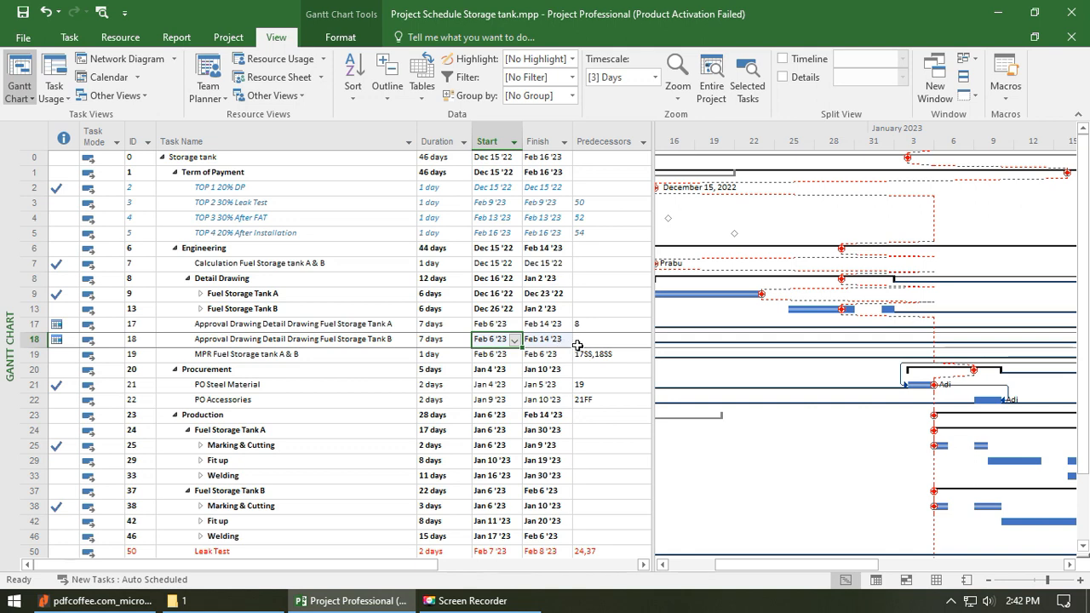
- Check the Fuel Storage Tank B drawing approval task's predecessor and its constraint type and date
left_click(592, 340)
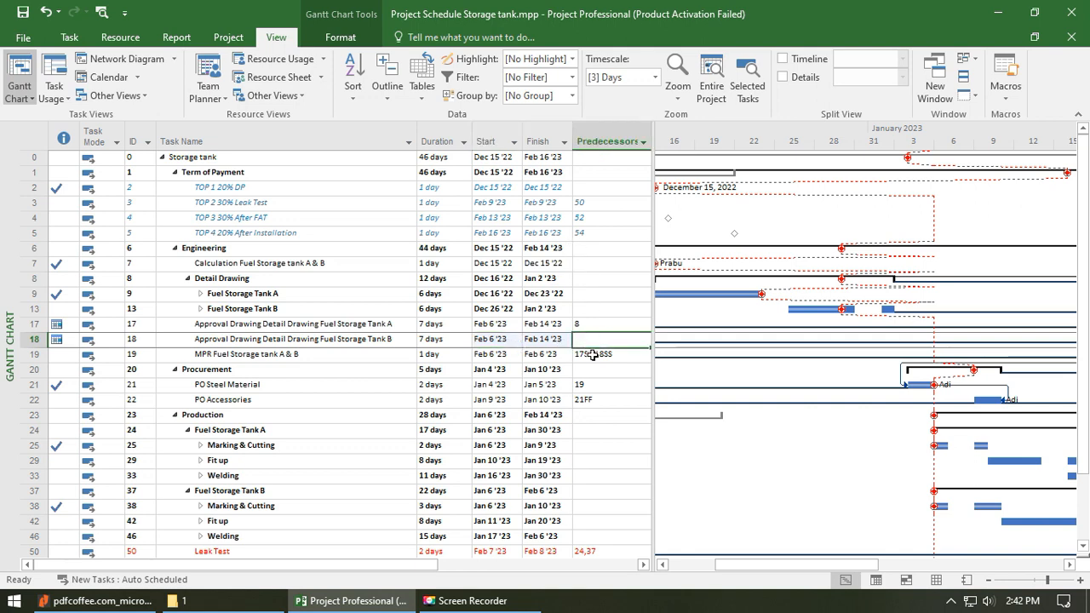
left_click(347, 338)
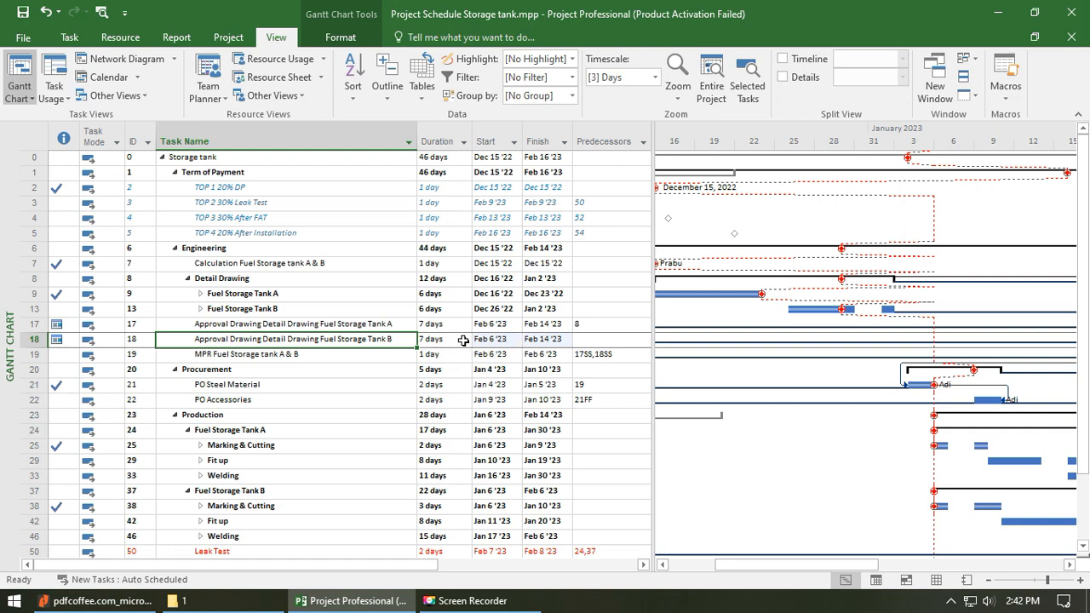
double_click(380, 339)
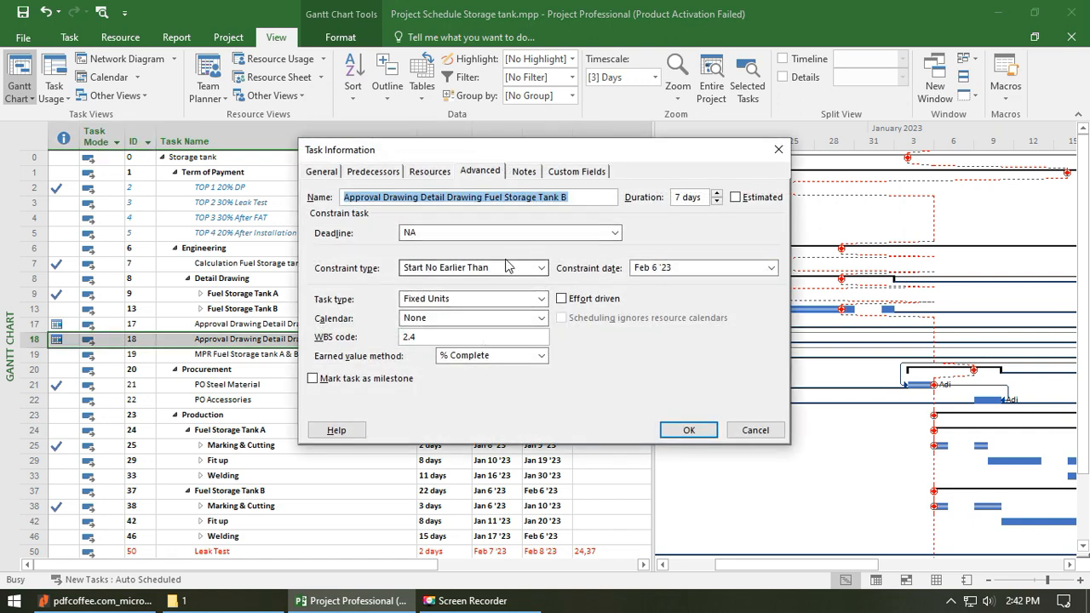
left_click(755, 431)
left_click(330, 356)
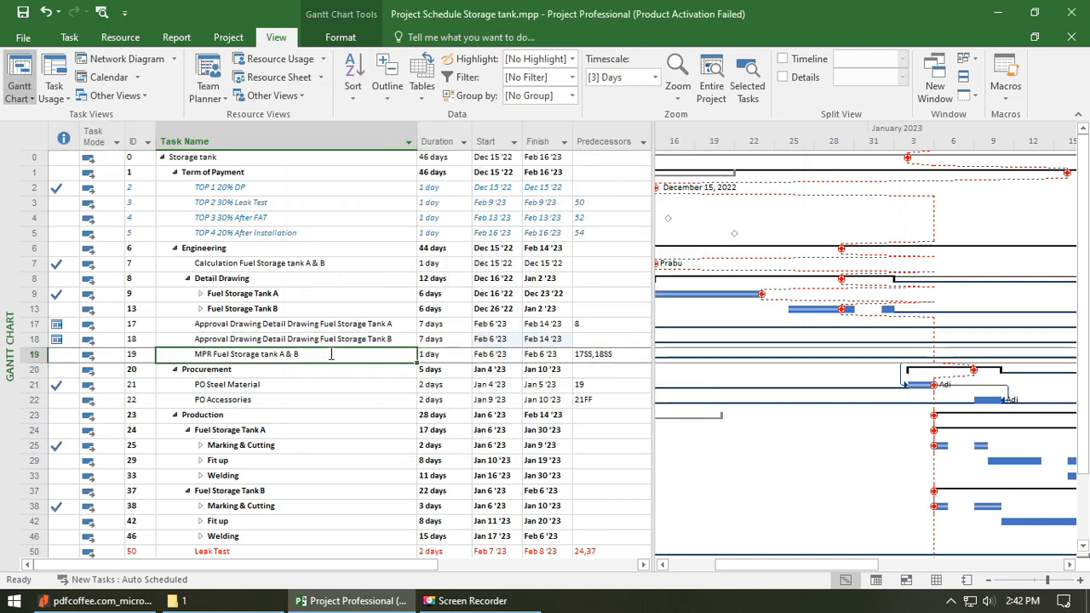
left_click(330, 324)
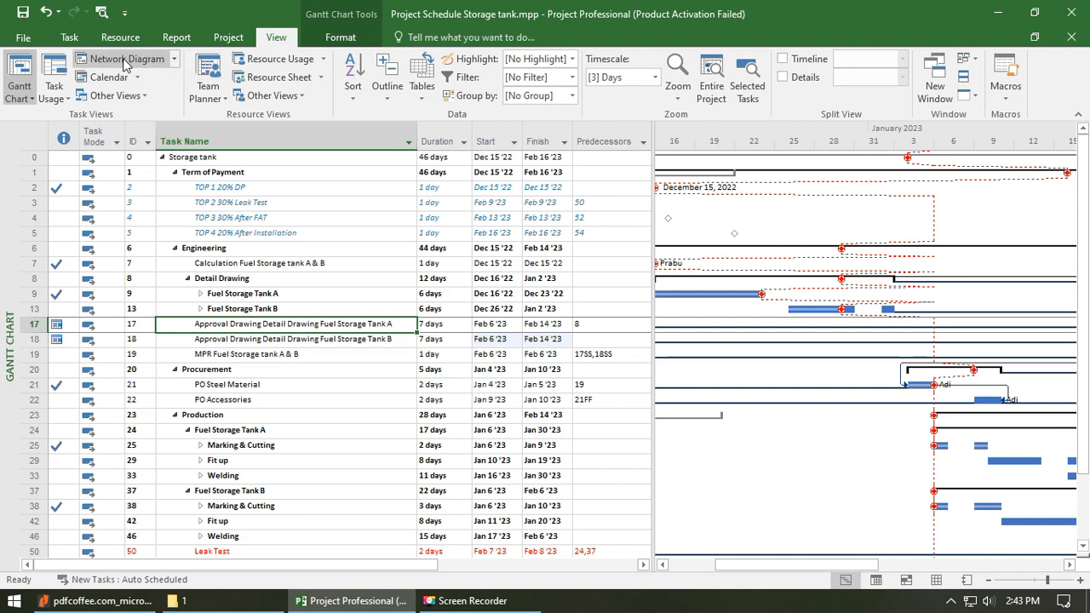
- Reschedule the entire project's uncompleted work to start after Feb 4 '23 and suppress further warnings about constrained tasks
left_click(228, 37)
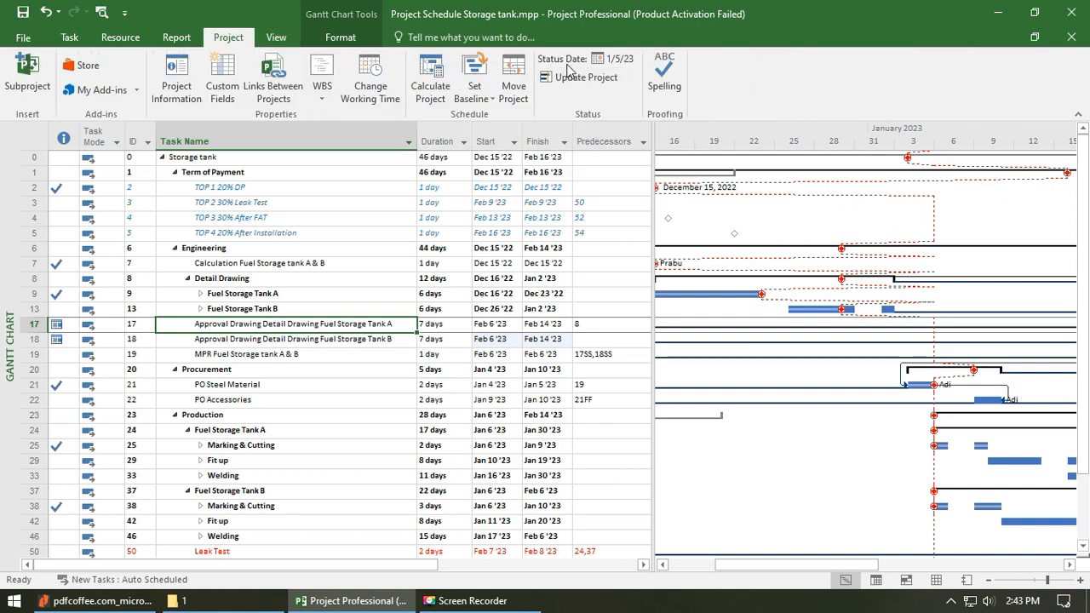
scroll(243, 466, "down", 4)
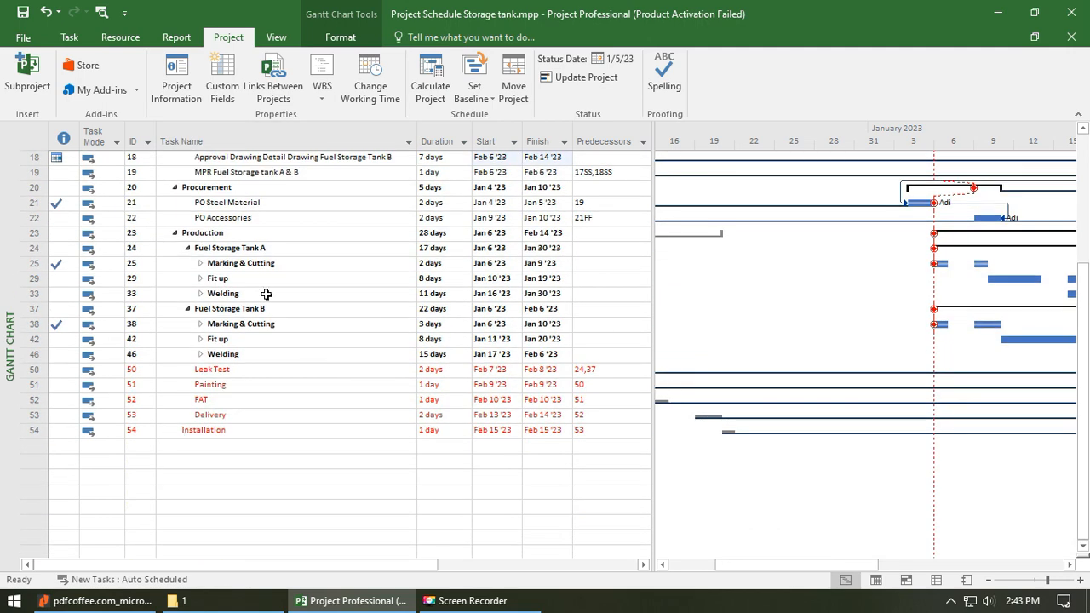
scroll(382, 346, "up", 4)
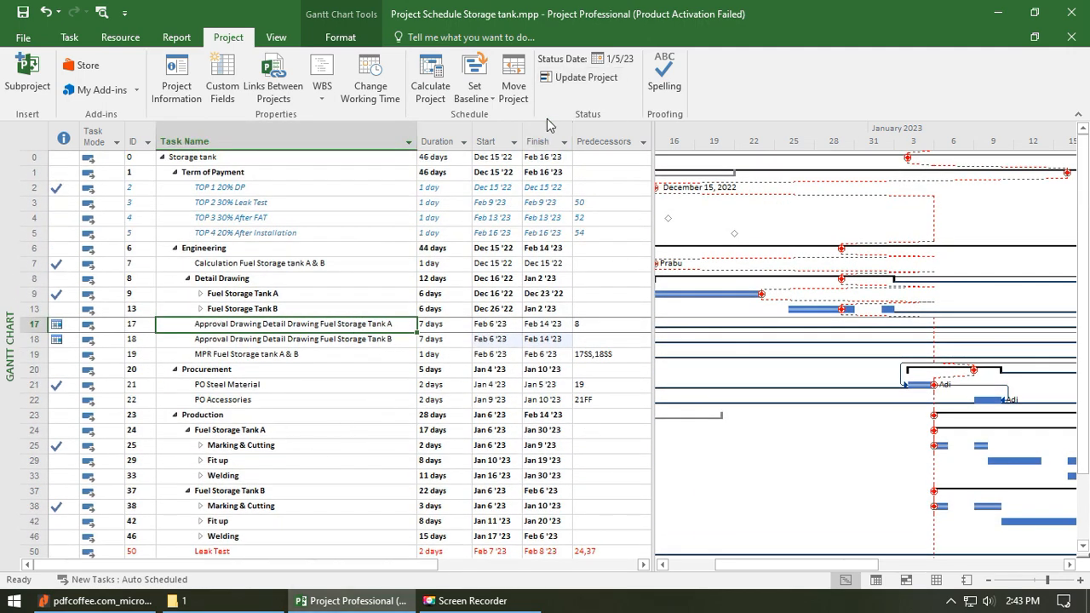
left_click(587, 77)
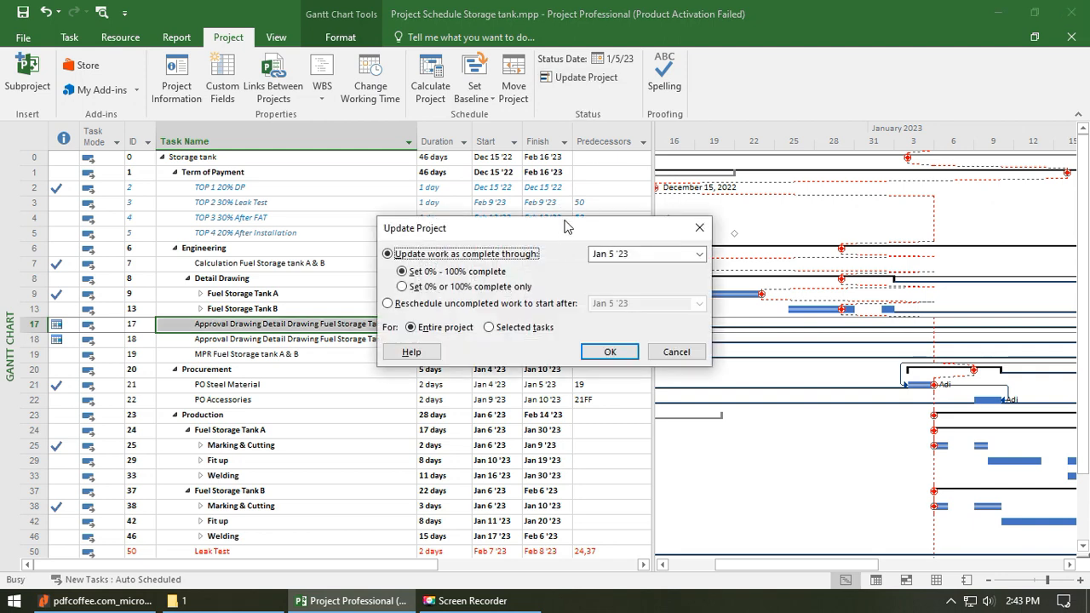
left_click_drag(688, 154, 813, 197)
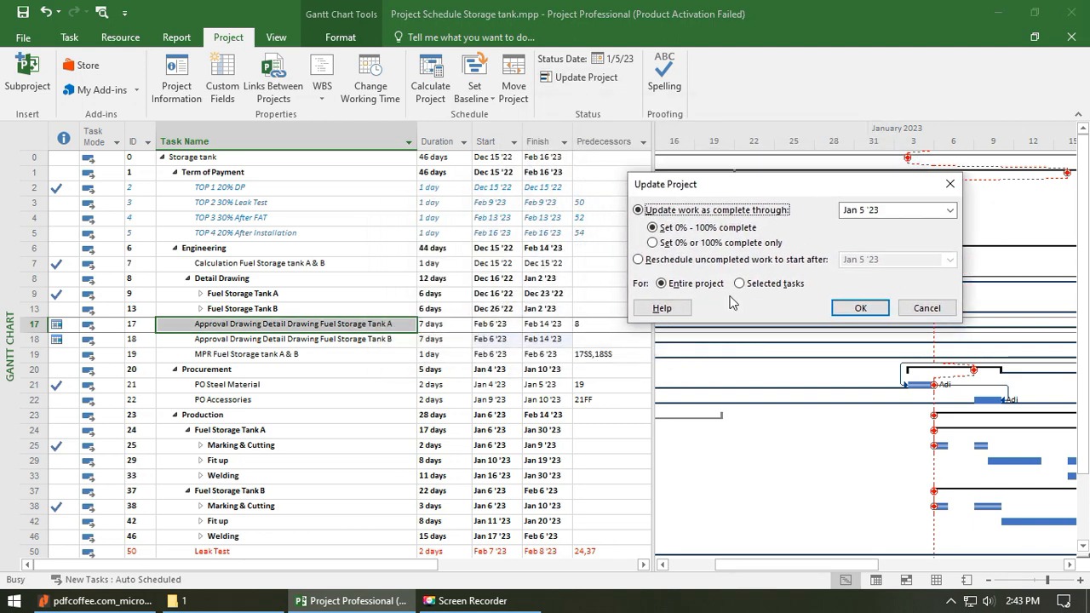
left_click(638, 260)
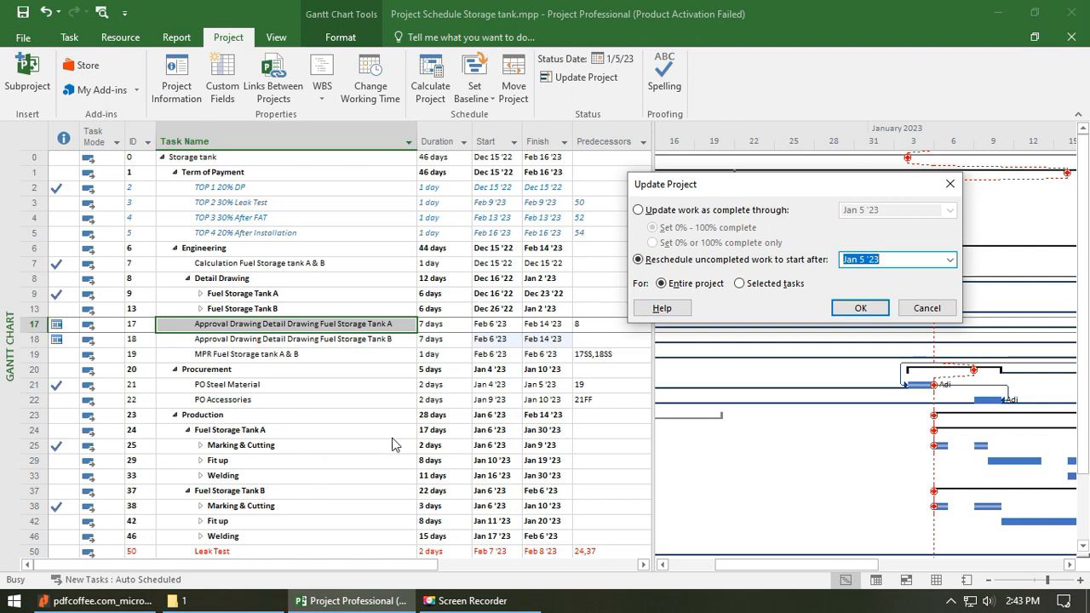
left_click(950, 260)
left_click(880, 386)
left_click(860, 308)
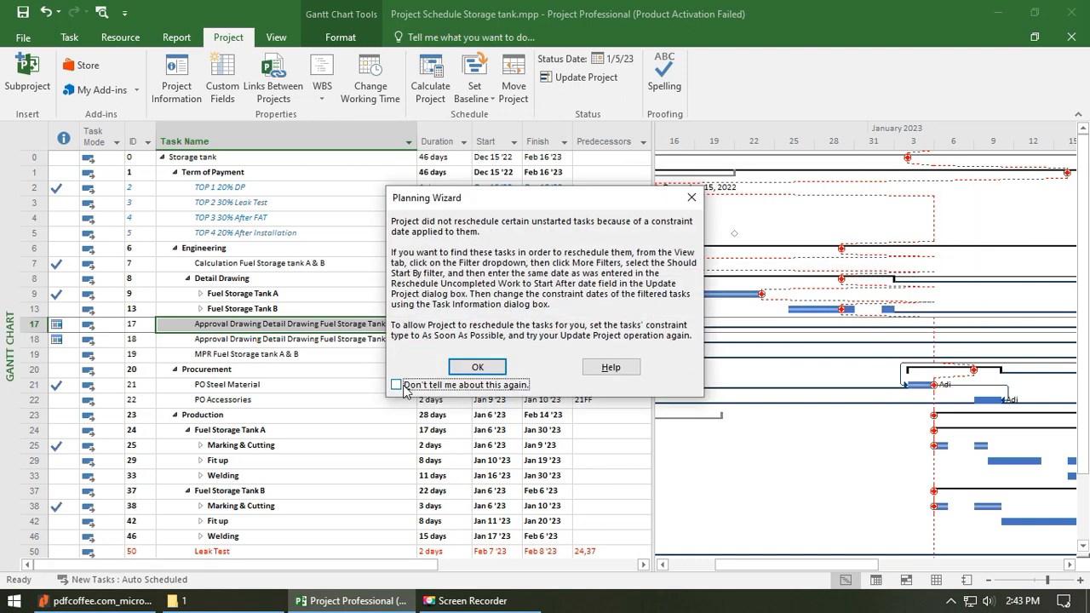
left_click(405, 386)
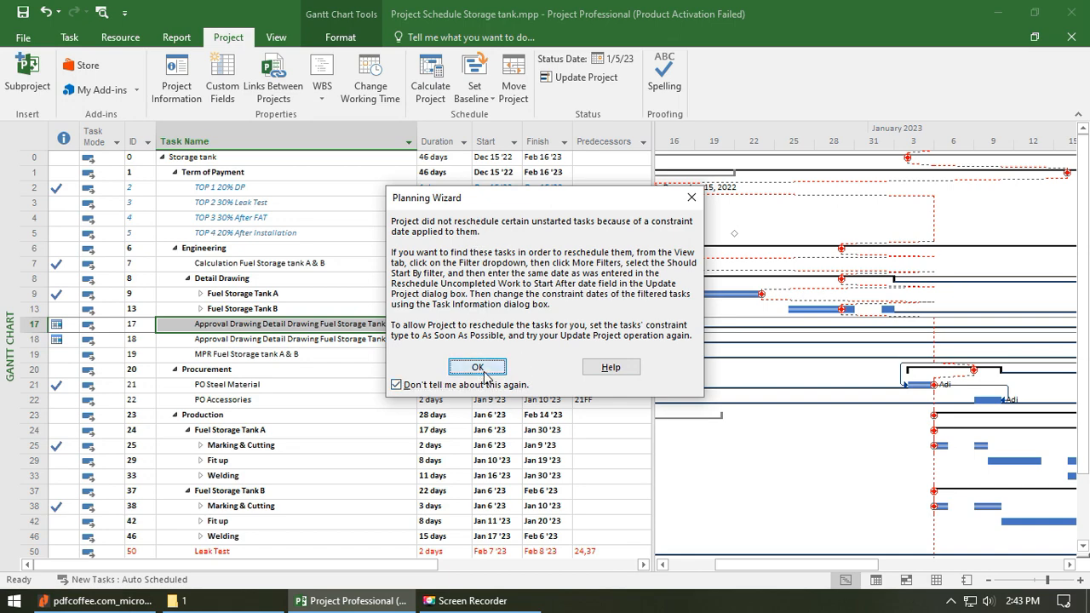
left_click(482, 371)
- Review the rescheduled task dates and inspect the PO Accessories task's constraint settings
left_click(272, 354)
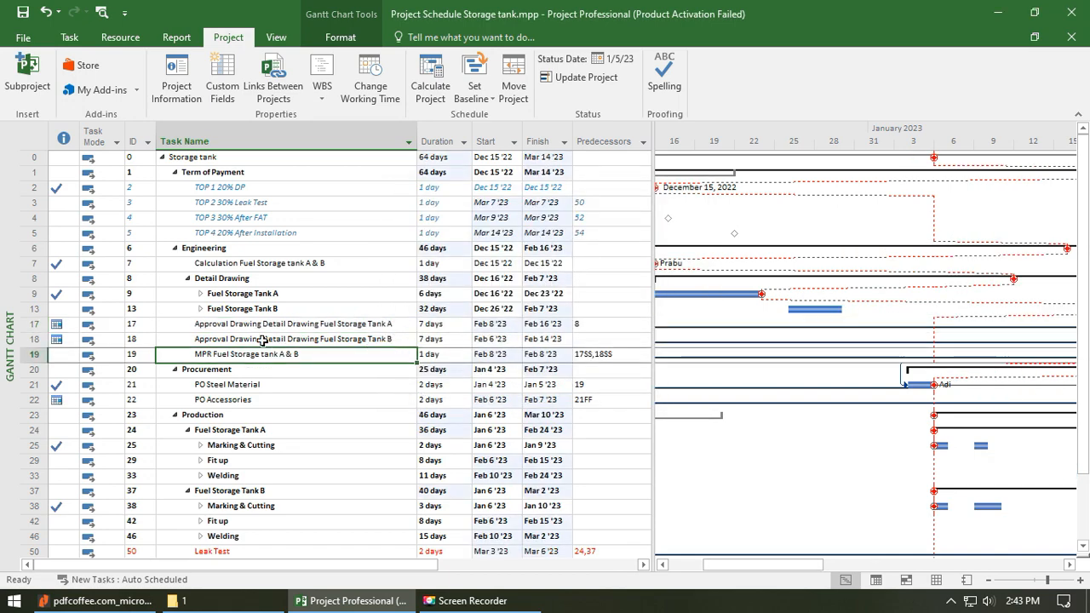
scroll(263, 414, "down", 6)
scroll(118, 323, "up", 4)
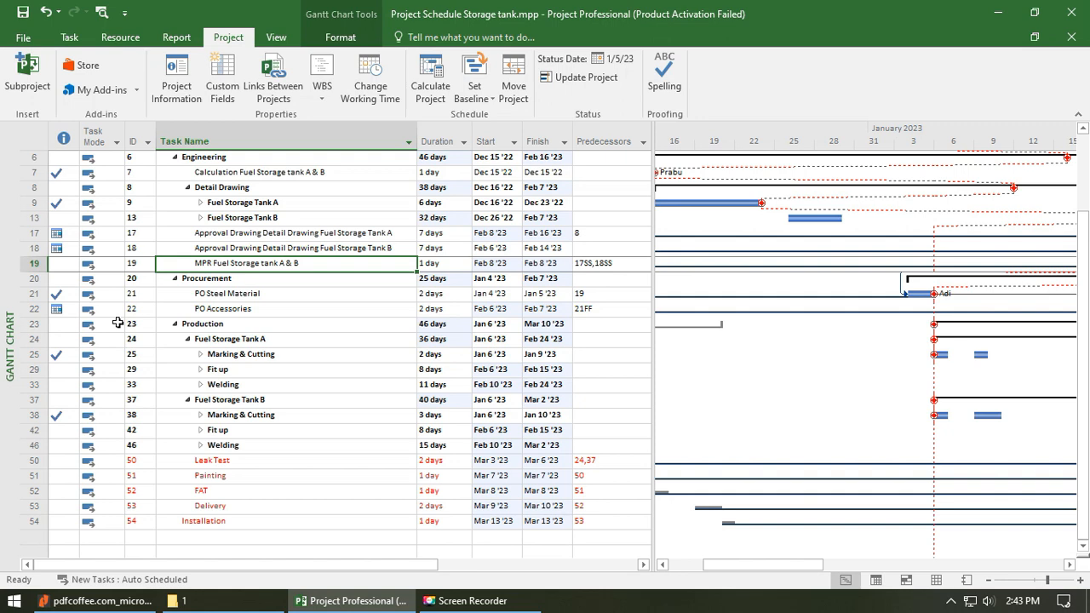
left_click(61, 309)
left_click(309, 311)
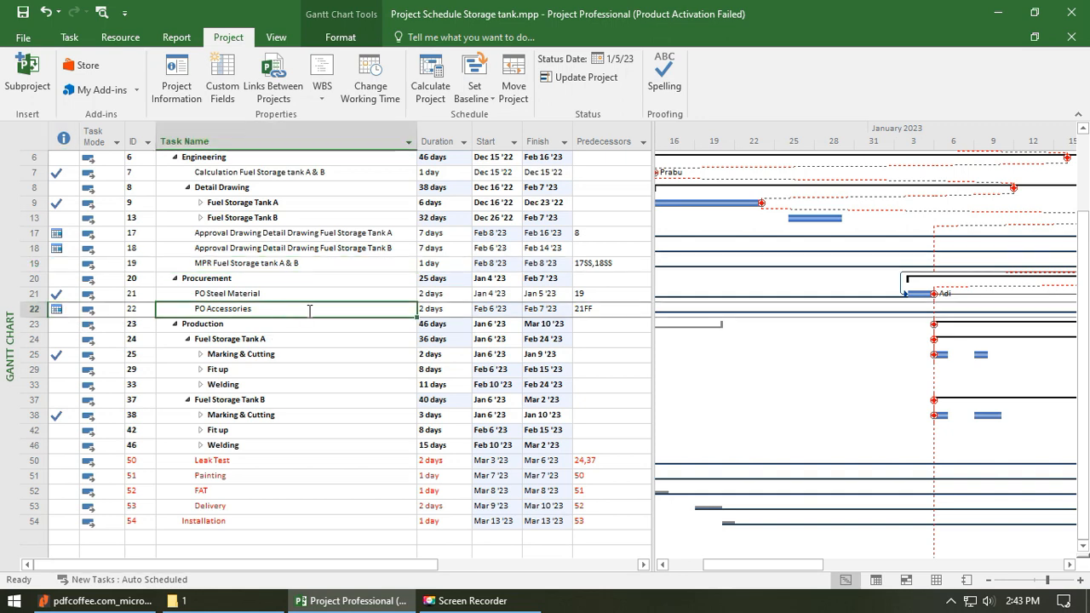
scroll(472, 330, "up", 2)
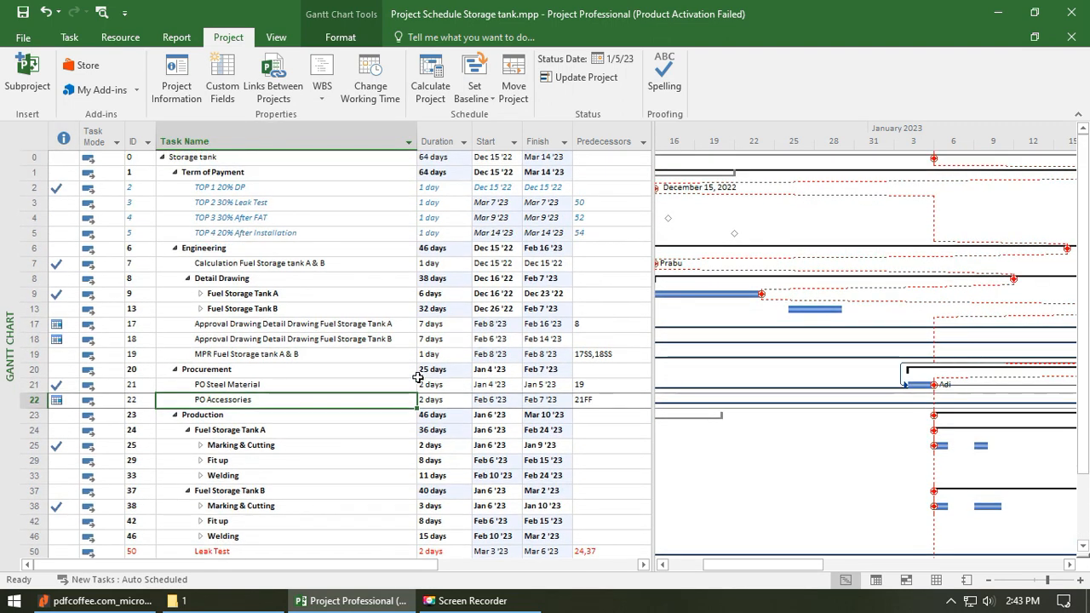
double_click(309, 399)
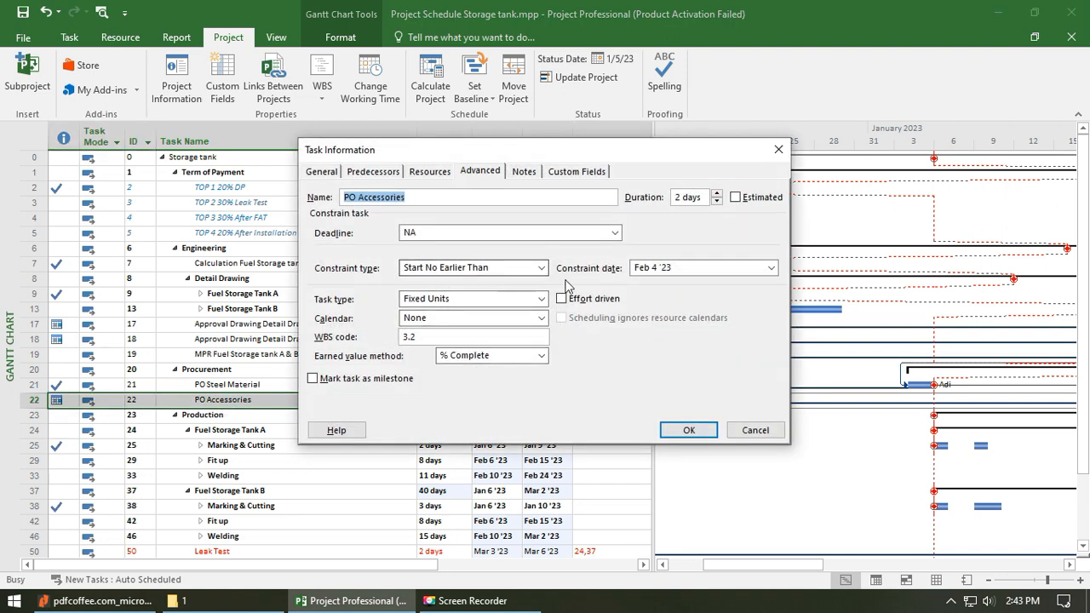
left_click(546, 271)
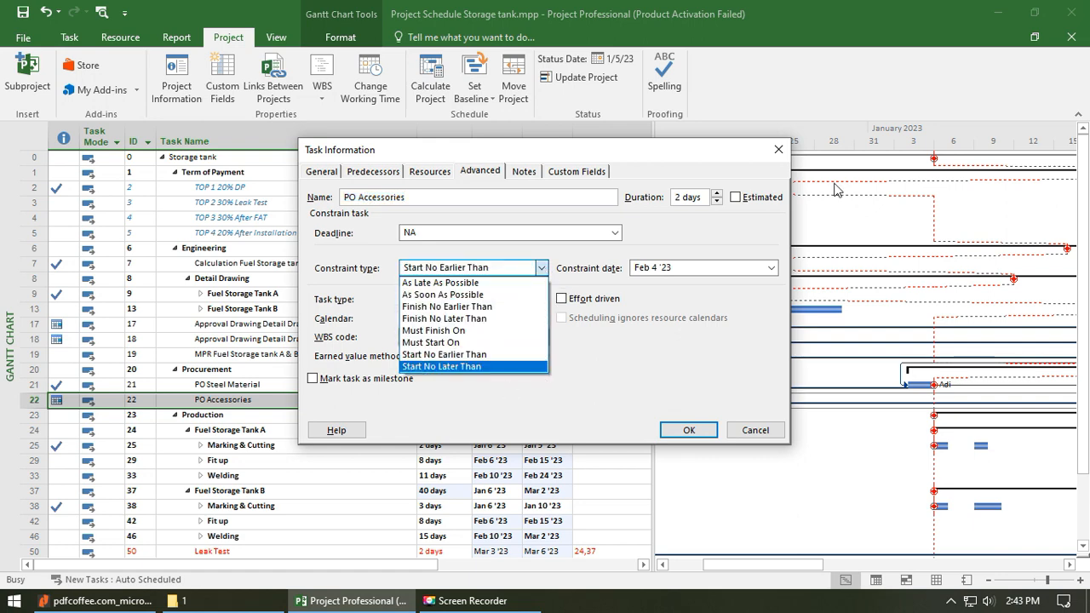
left_click(777, 152)
left_click(776, 152)
- Expand Fuel Storage Tank B's Welding group and inspect the Weld Shell task's constraint type and date
scroll(243, 477, "down", 4)
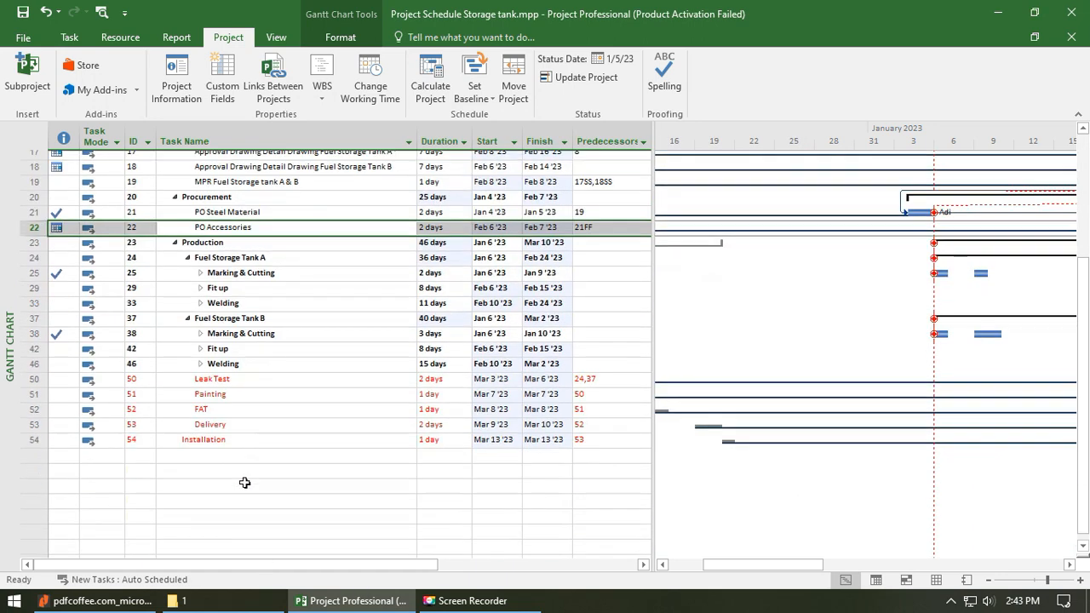
left_click(201, 354)
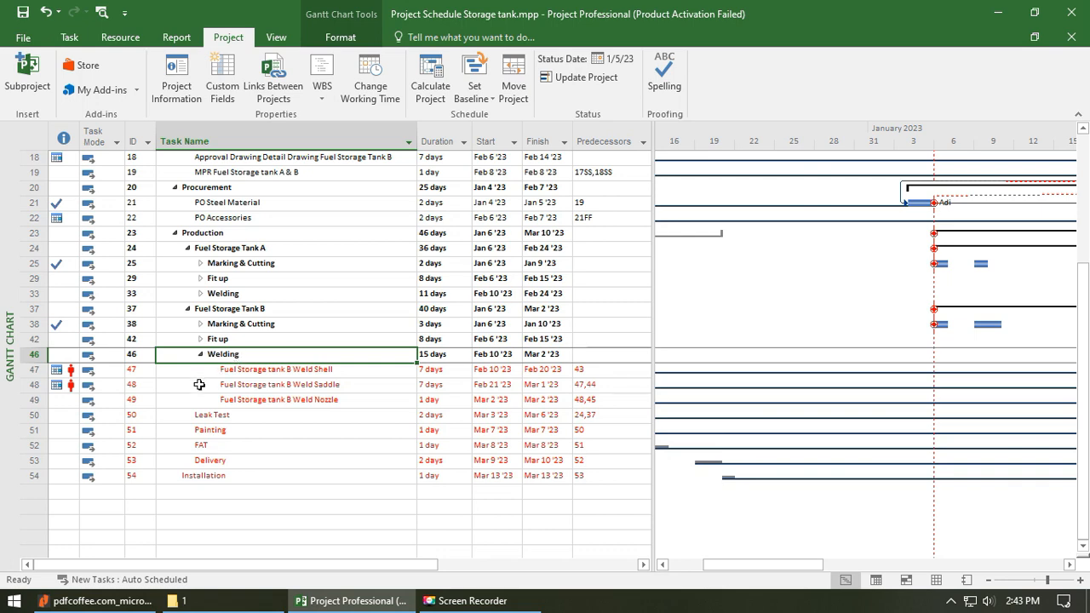
double_click(285, 375)
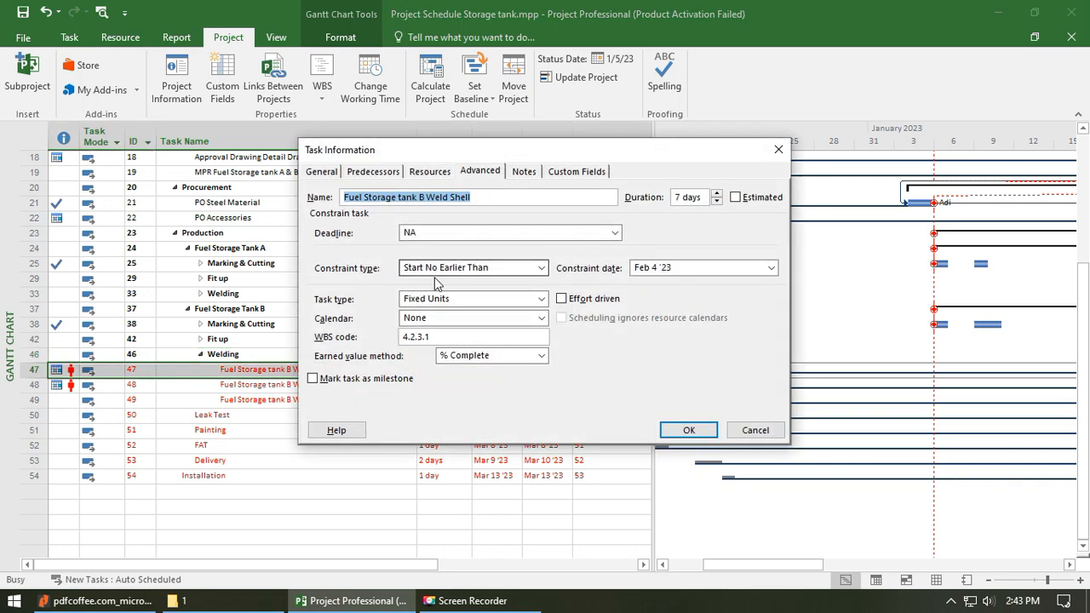
left_click(777, 150)
left_click(306, 387)
- Inspect the MPR Fuel Storage tank A & B task's constraint type and review the rescheduled task list
scroll(307, 383, "up", 4)
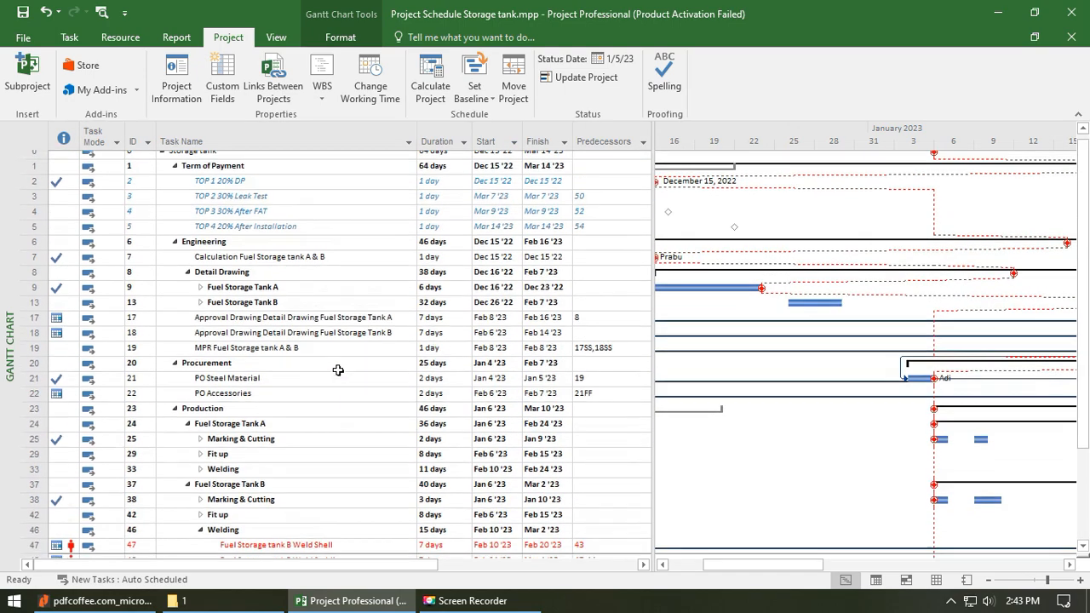
double_click(298, 354)
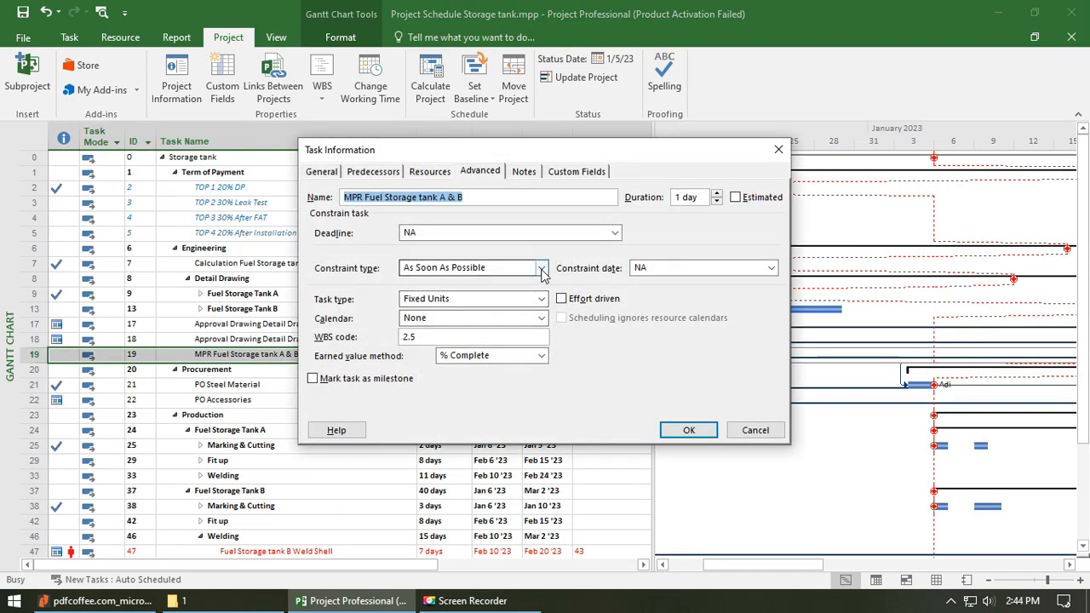
left_click(540, 269)
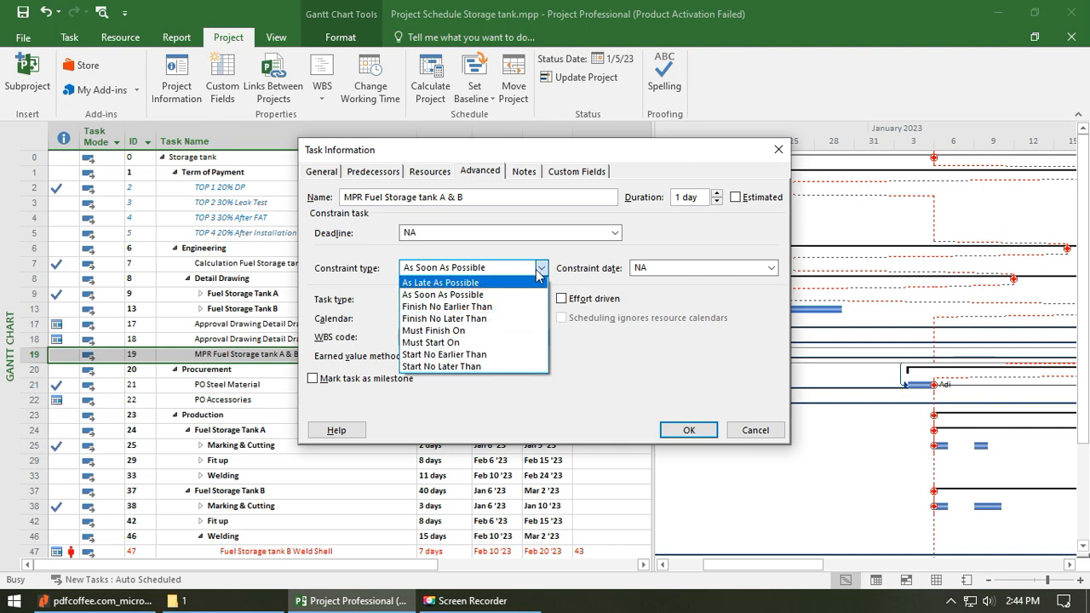
left_click(541, 268)
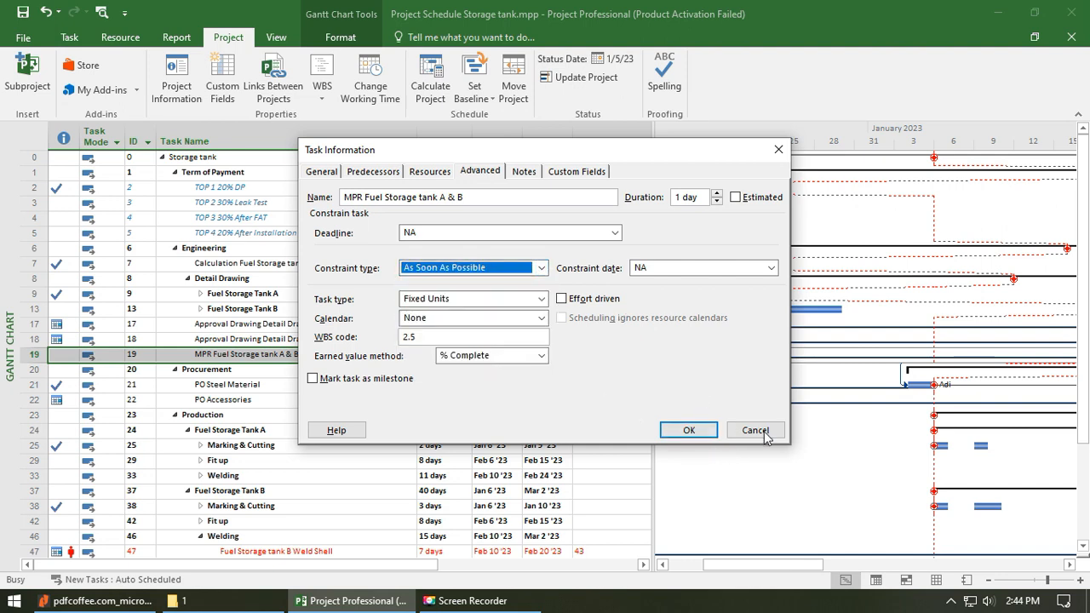
left_click(756, 430)
scroll(354, 449, "down", 5)
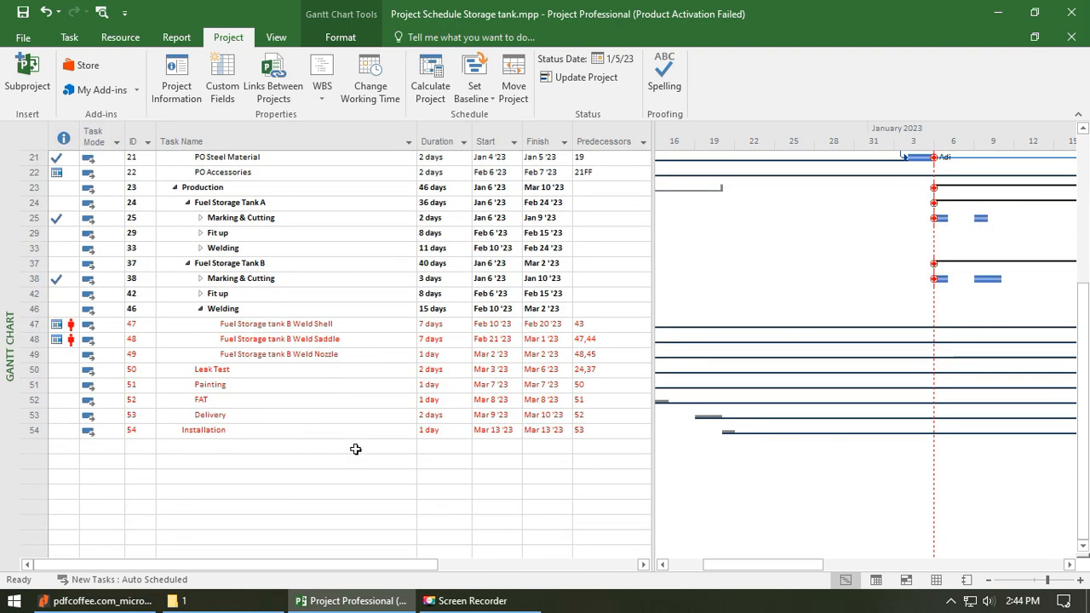
scroll(369, 414, "up", 5)
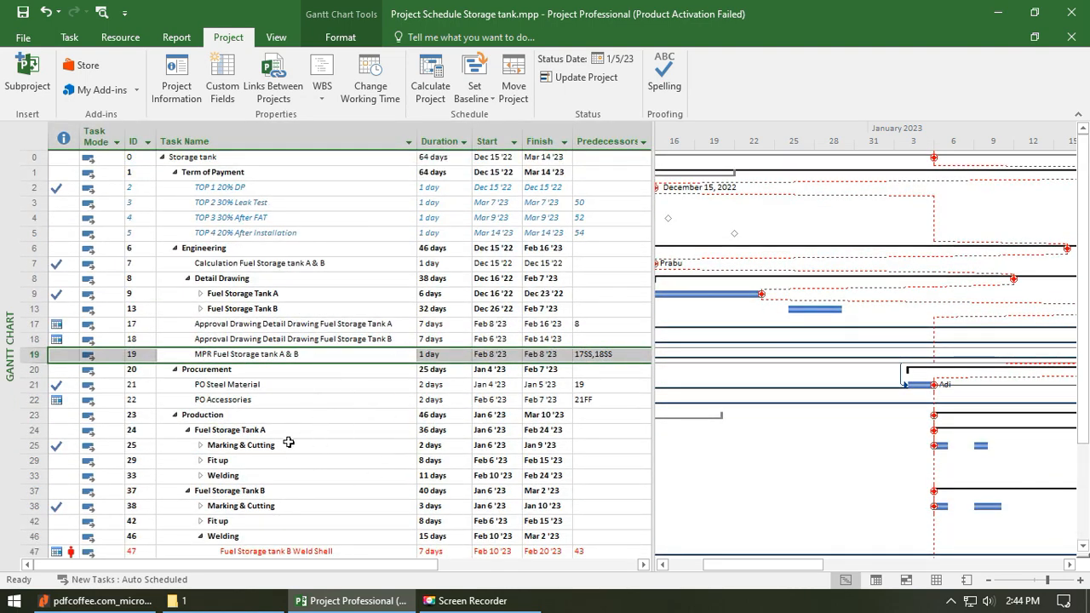
left_click(358, 327)
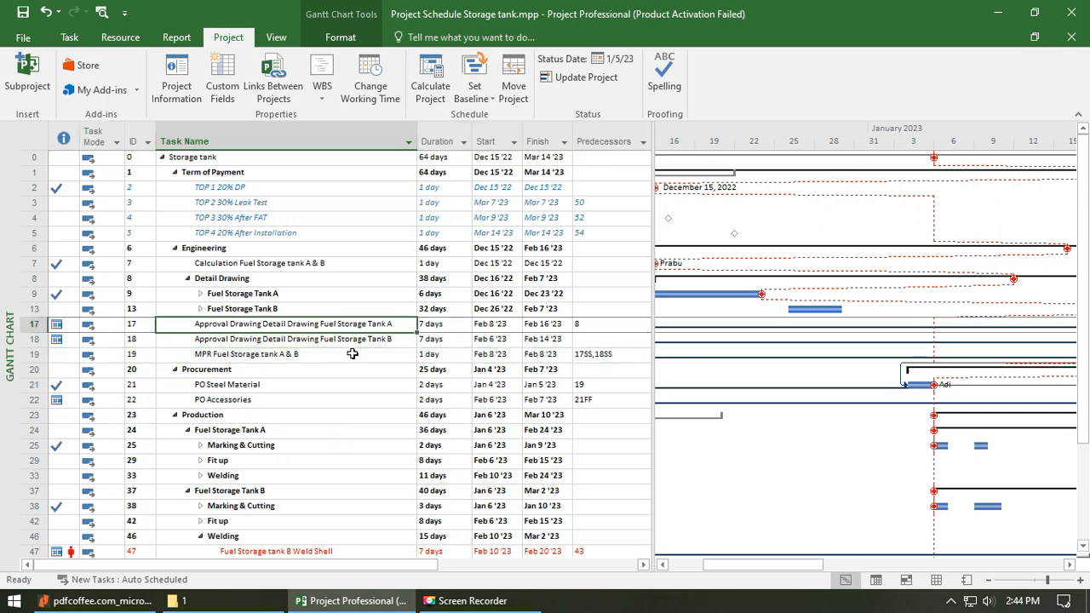